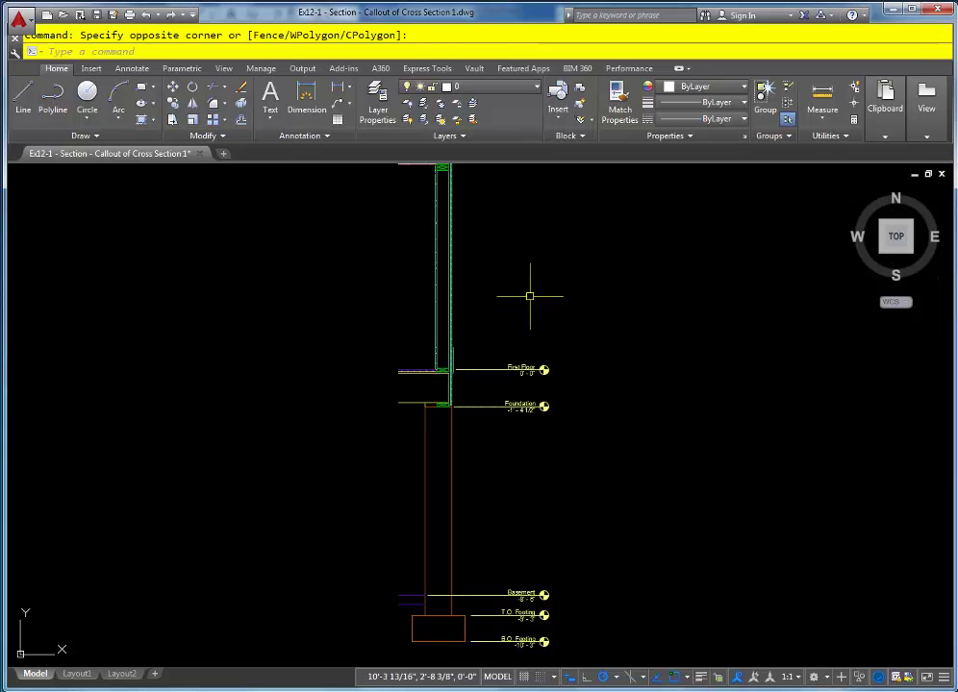
- Pan and zoom the AutoCAD section from the Second and First Floor levels down to Foundation
{"action": "mouse_move", "coordinate": [528, 295]}
{"action": "middle_mouse_down"}
{"action": "mouse_move", "coordinate": [547, 336]}
{"action": "mouse_move", "coordinate": [562, 556]}
{"action": "middle_mouse_up"}
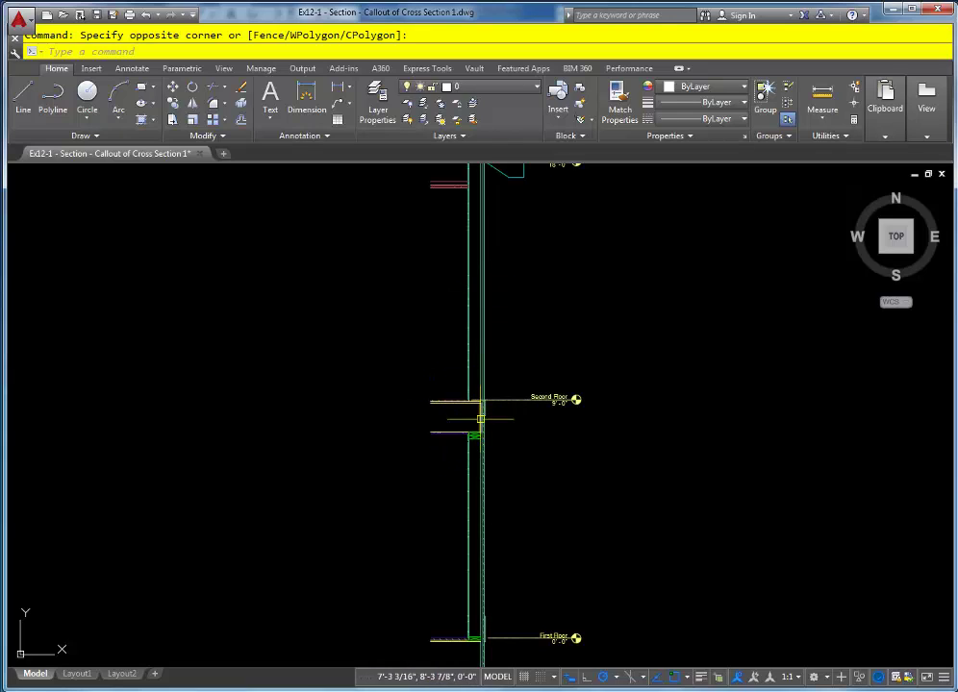
{"action": "scroll", "coordinate": [480, 434], "scroll_direction": "up", "scroll_amount": 2}
{"action": "scroll", "coordinate": [481, 433], "scroll_direction": "up", "scroll_amount": 2}
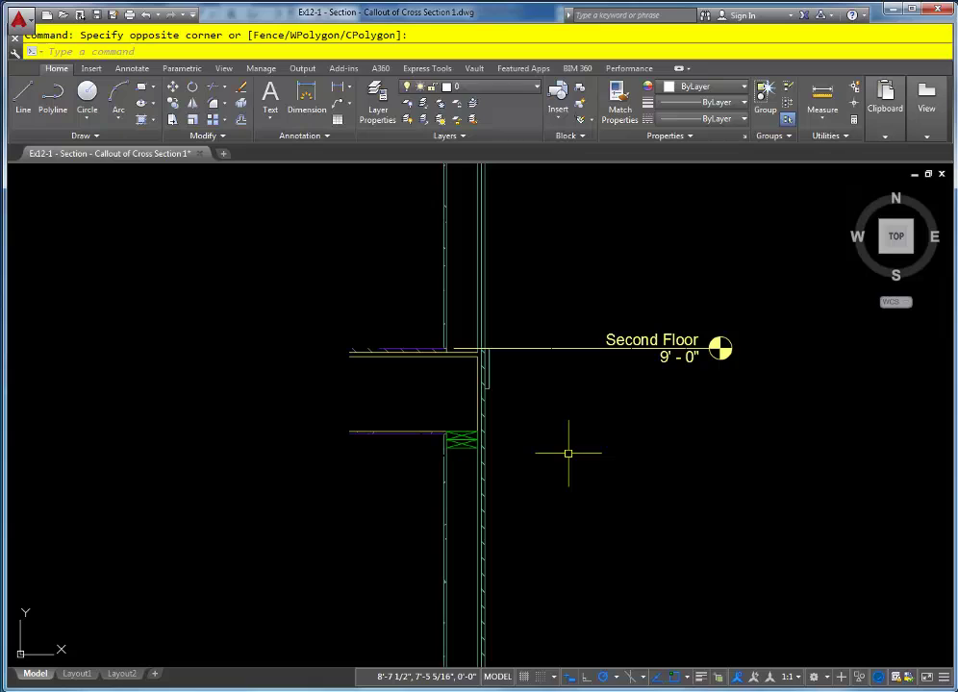
{"action": "scroll", "coordinate": [567, 453], "scroll_direction": "down", "scroll_amount": 5}
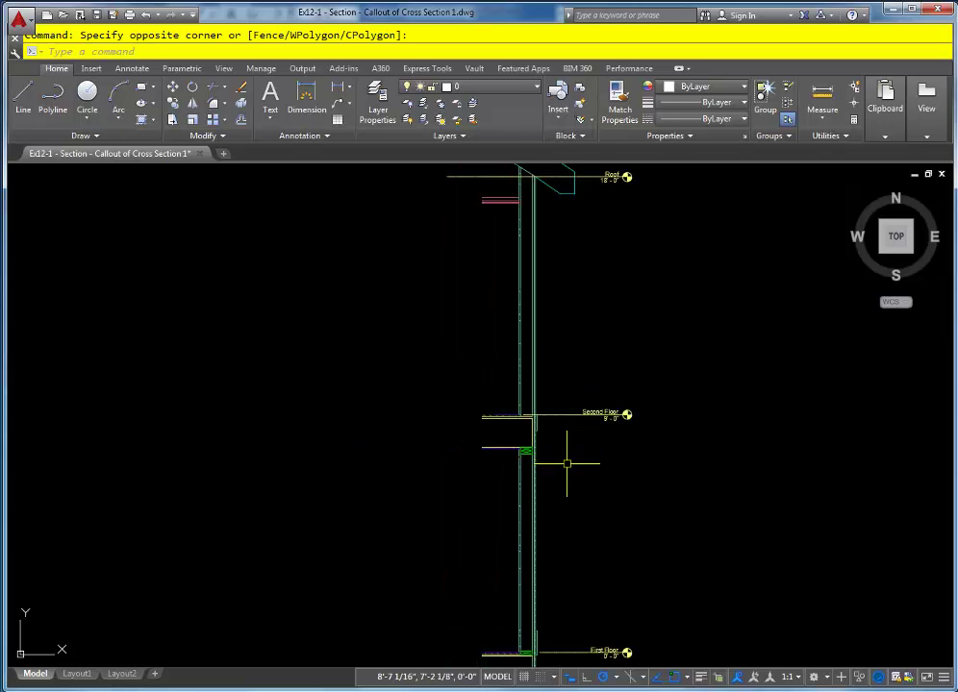
{"action": "middle_click_drag", "start_coordinate": [572, 516], "coordinate": [563, 327]}
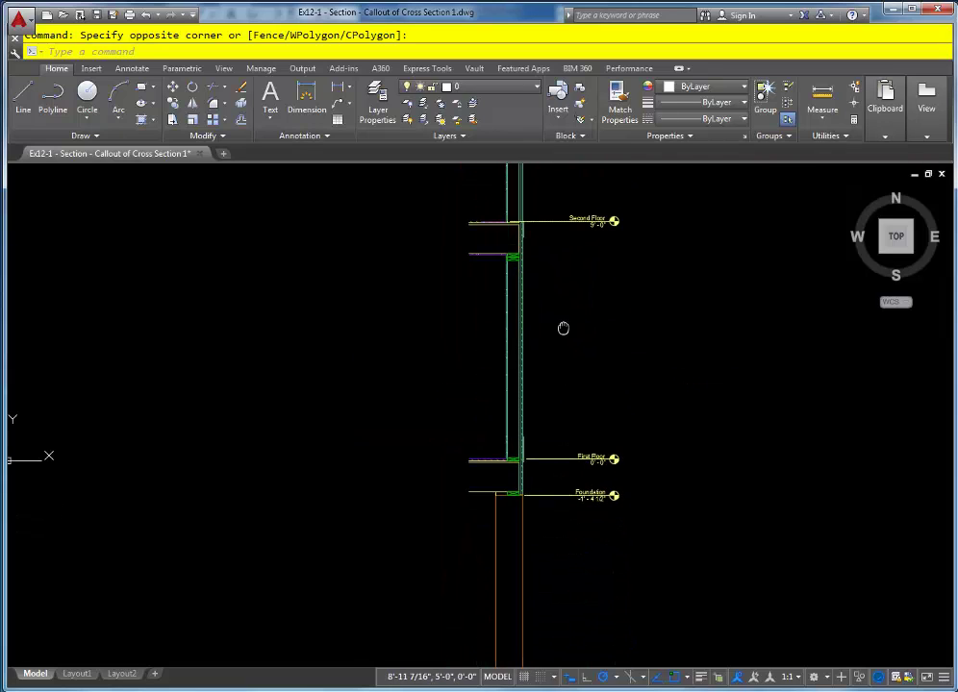
{"action": "scroll", "coordinate": [543, 432], "scroll_direction": "up", "scroll_amount": 2}
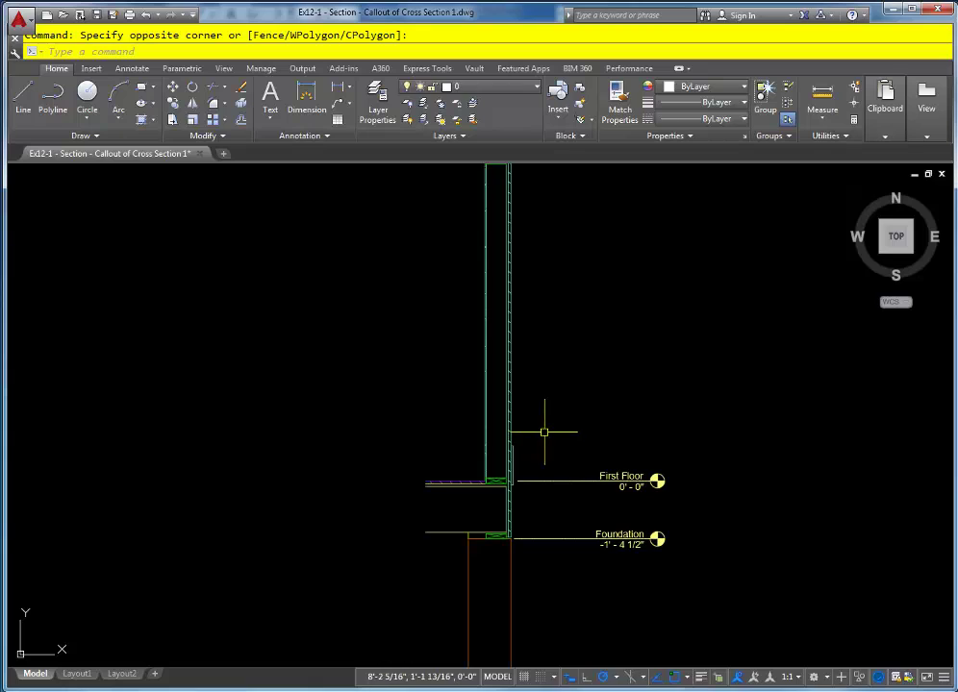
{"action": "scroll", "coordinate": [541, 432], "scroll_direction": "up", "scroll_amount": 2}
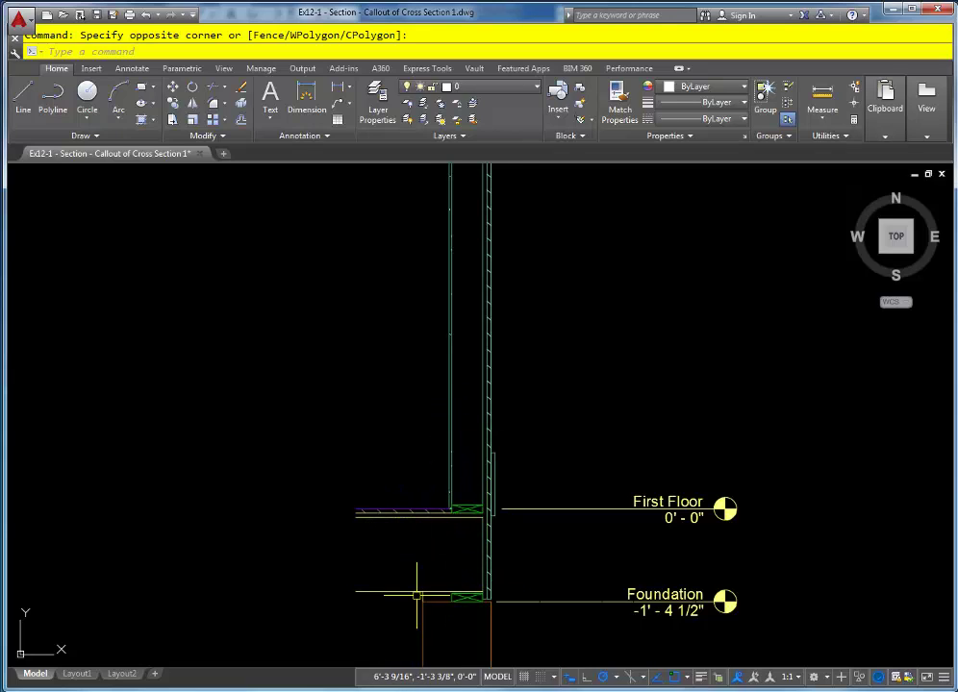
{"action": "scroll", "coordinate": [423, 596], "scroll_direction": "up", "scroll_amount": 2}
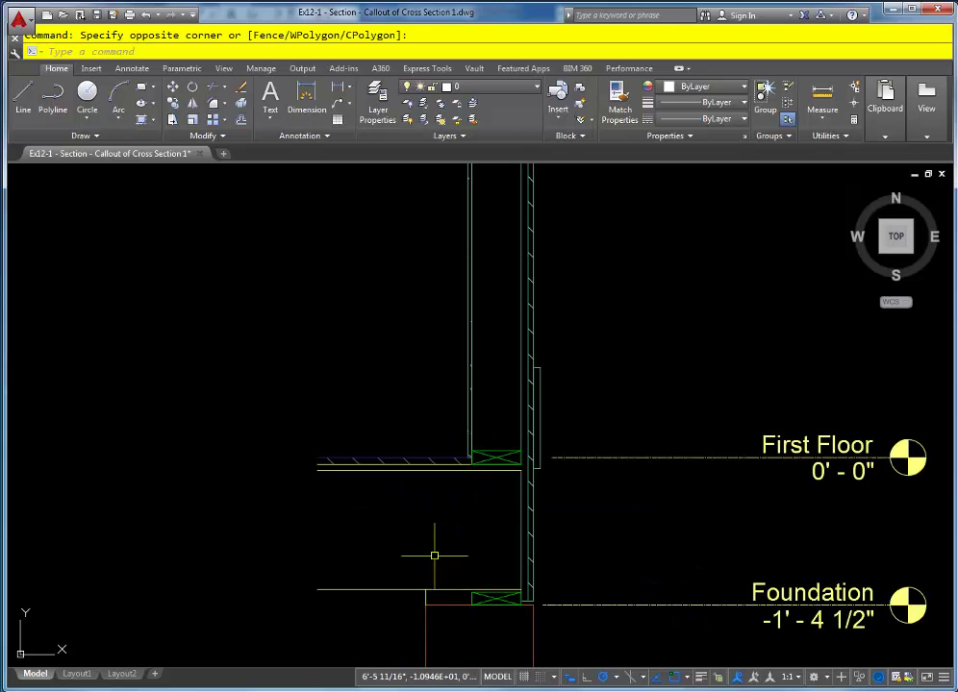
{"action": "scroll", "coordinate": [496, 515], "scroll_direction": "down", "scroll_amount": 2}
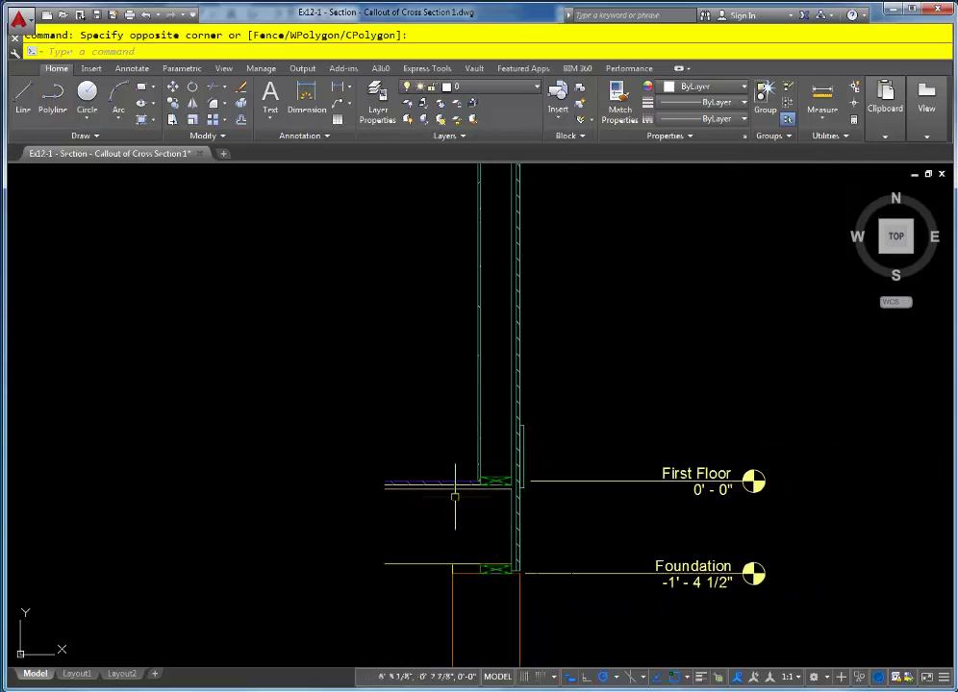
- Follow the foundation wall down to the footing and open the Foundation level label
{"action": "middle_click_drag", "start_coordinate": [497, 574], "coordinate": [500, 519]}
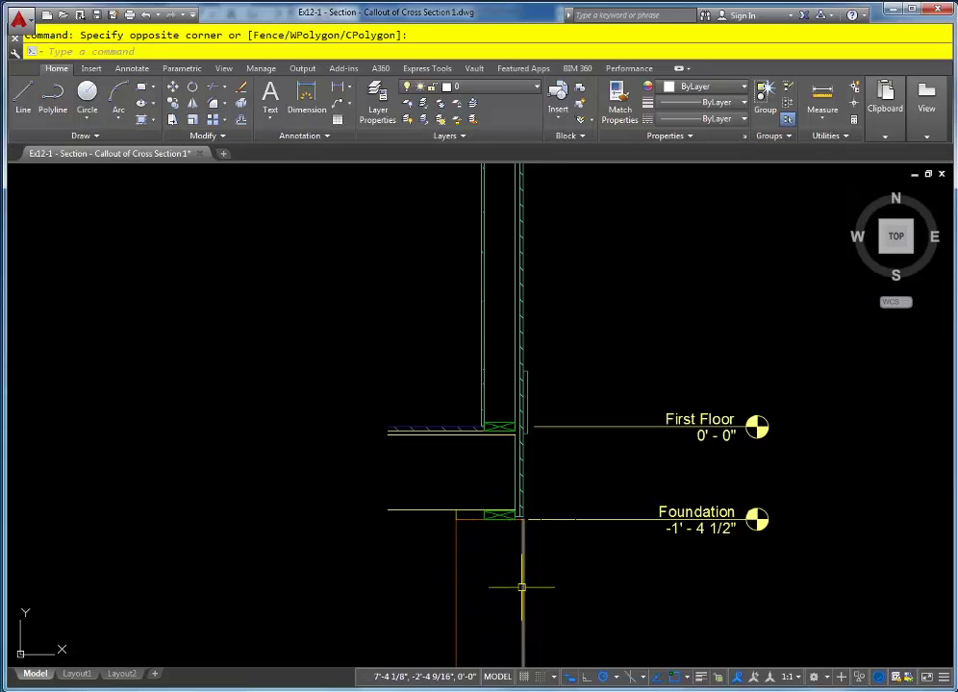
{"action": "middle_click_drag", "start_coordinate": [589, 600], "coordinate": [582, 305]}
{"action": "scroll", "coordinate": [582, 305], "scroll_direction": "down", "scroll_amount": 2}
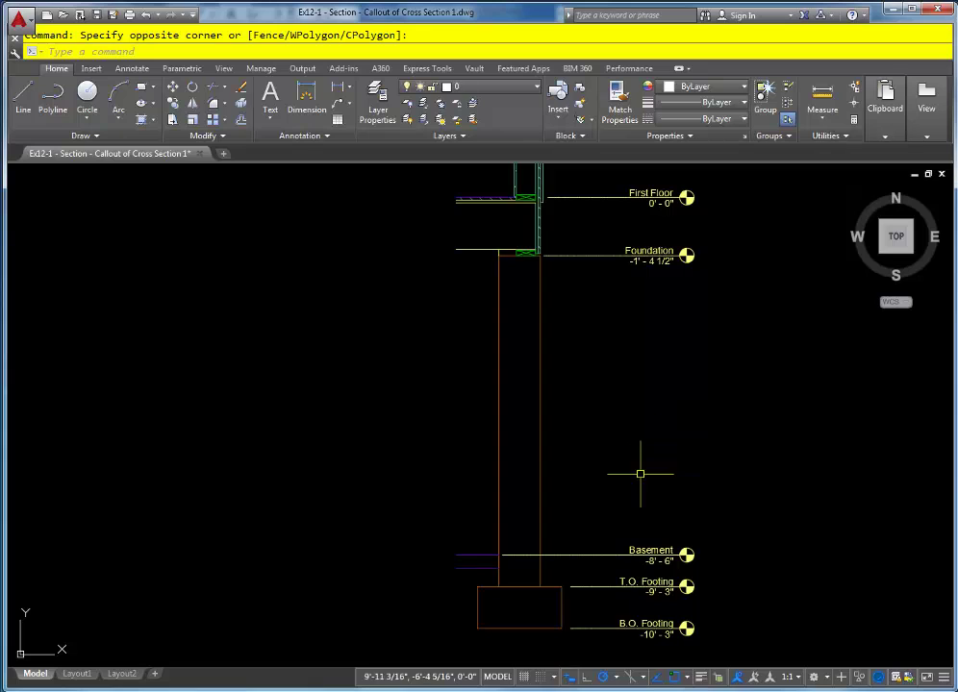
{"action": "scroll", "coordinate": [575, 572], "scroll_direction": "up", "scroll_amount": 4}
{"action": "middle_click_drag", "start_coordinate": [577, 572], "coordinate": [547, 524]}
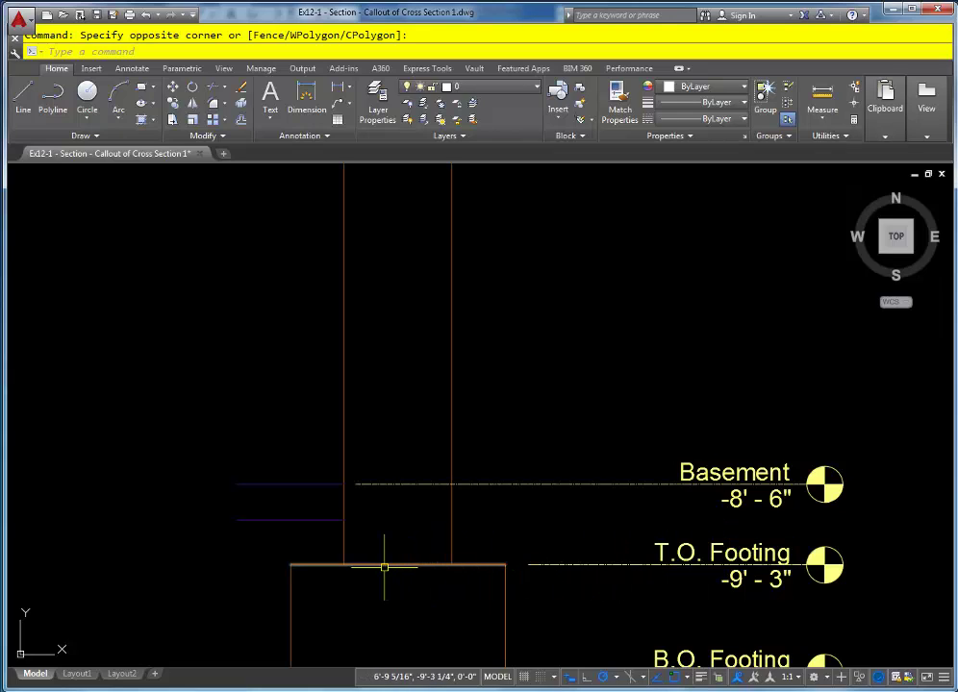
{"action": "scroll", "coordinate": [495, 427], "scroll_direction": "down", "scroll_amount": 1}
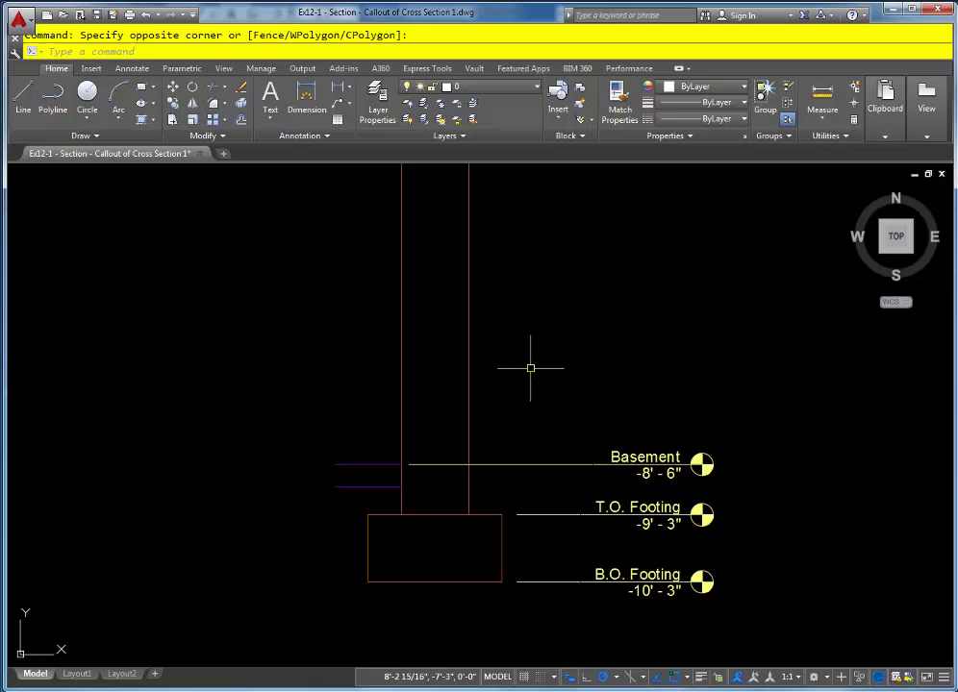
{"action": "mouse_move", "coordinate": [528, 368]}
{"action": "middle_mouse_down"}
{"action": "mouse_move", "coordinate": [523, 427]}
{"action": "mouse_move", "coordinate": [502, 334]}
{"action": "mouse_move", "coordinate": [489, 475]}
{"action": "middle_mouse_up"}
{"action": "scroll", "coordinate": [481, 370], "scroll_direction": "up", "scroll_amount": 2}
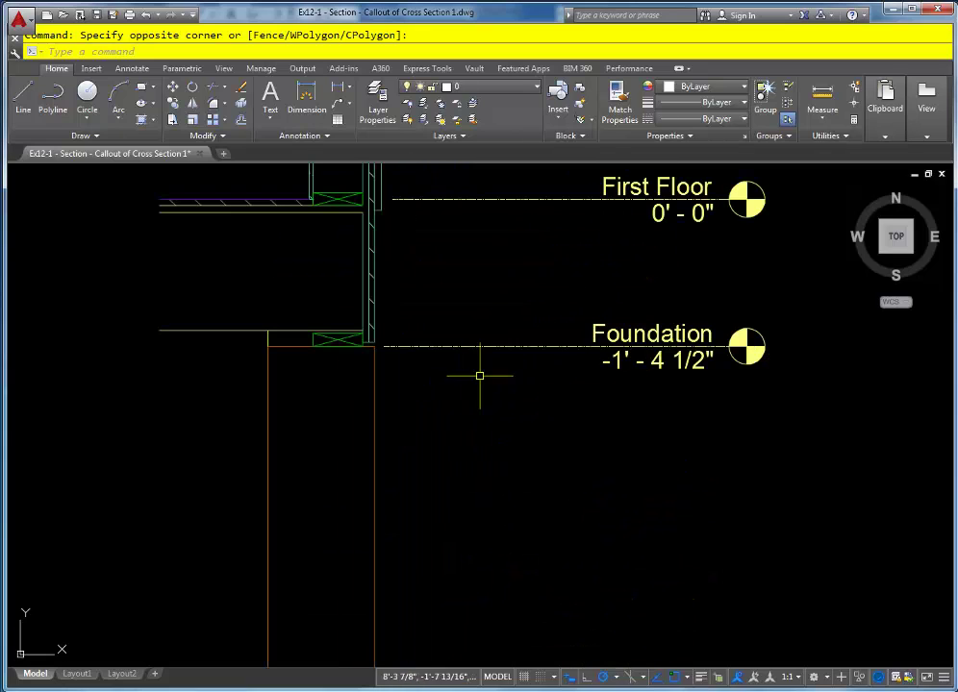
{"action": "double_click", "coordinate": [595, 348]}
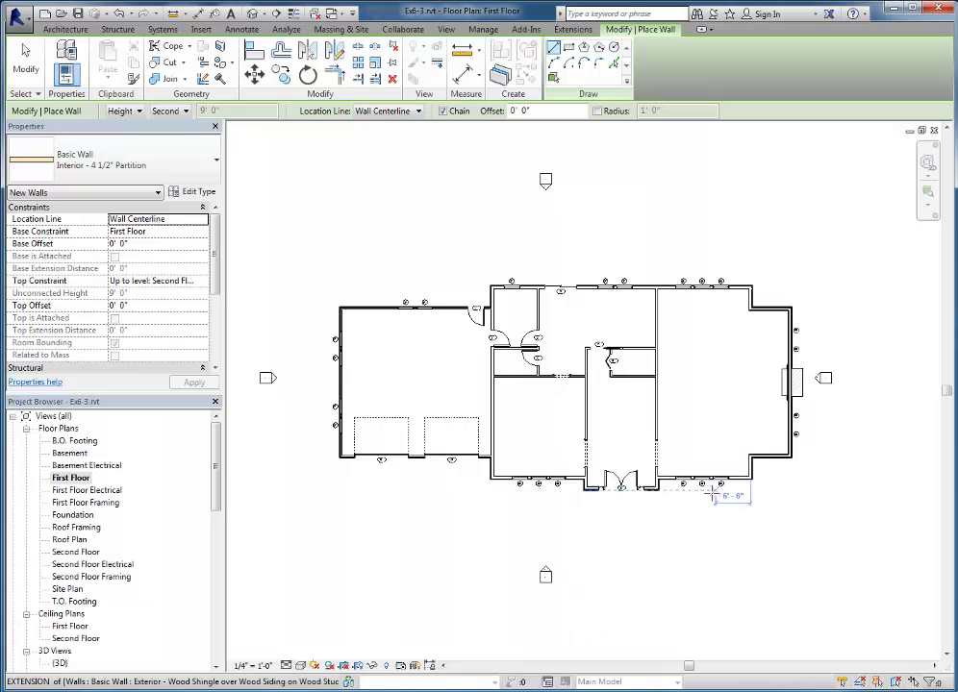
- Glance at the default 3D view, then open the Foundation floor plan with the building centred
{"action": "left_click", "coordinate": [252, 14]}
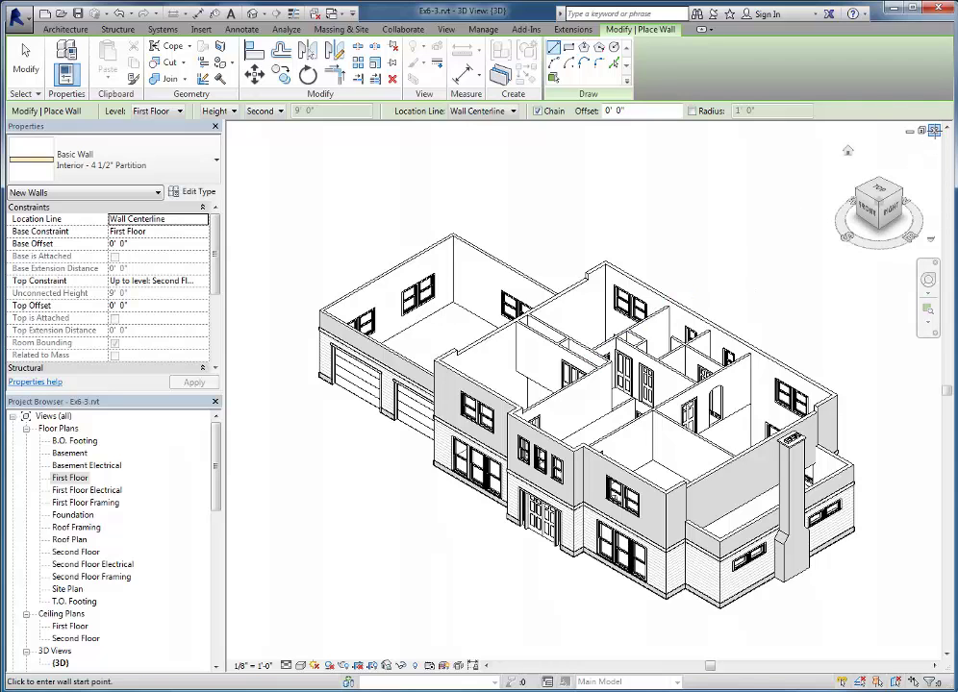
{"action": "left_click", "coordinate": [934, 130]}
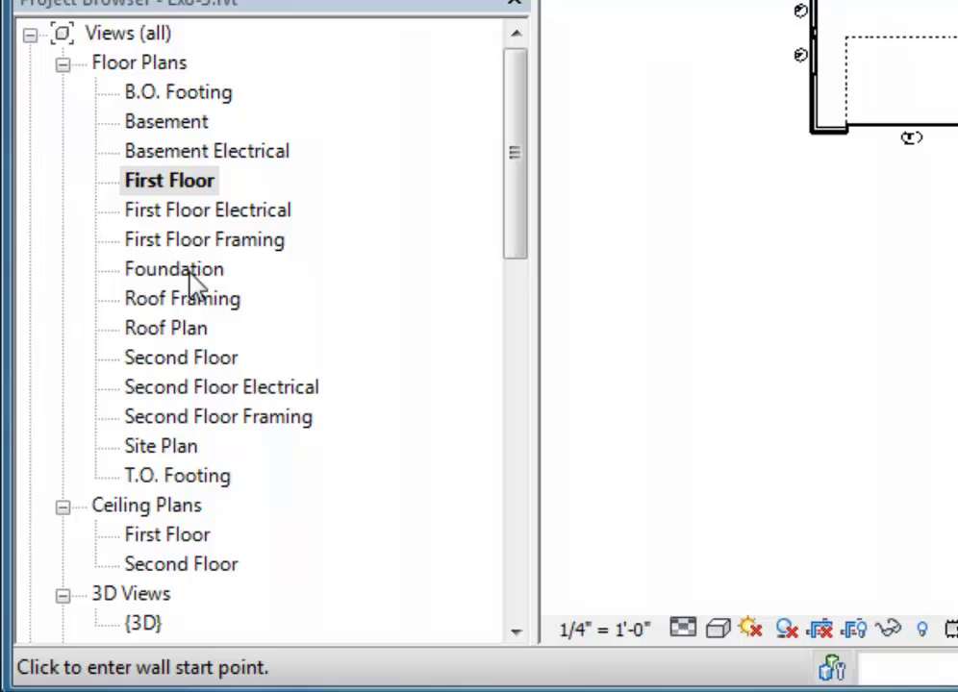
{"action": "double_click", "coordinate": [189, 273]}
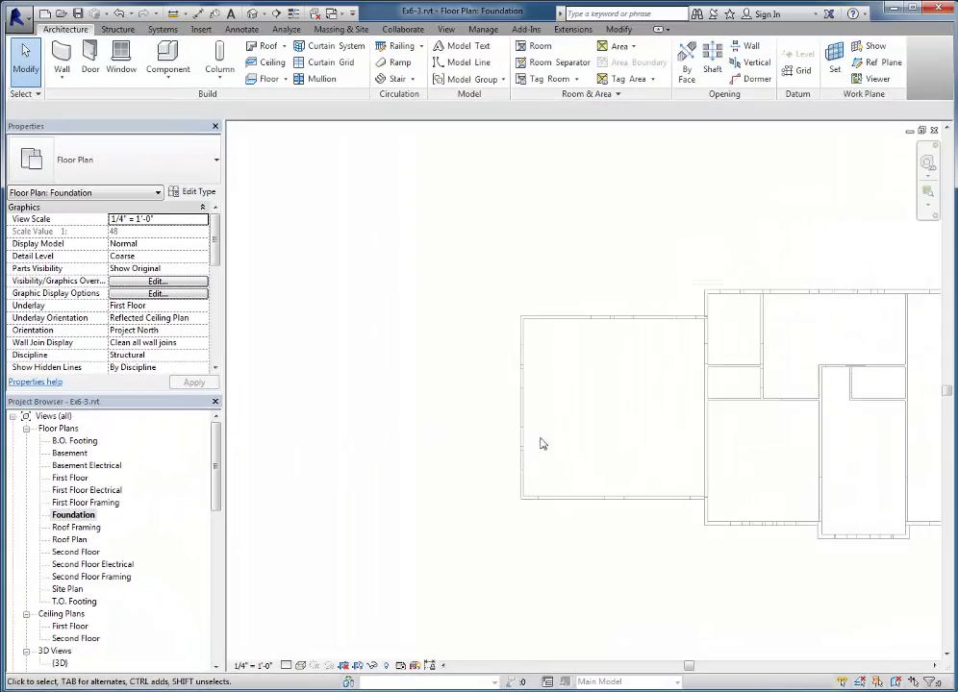
{"action": "middle_click_drag", "start_coordinate": [383, 448], "coordinate": [349, 446]}
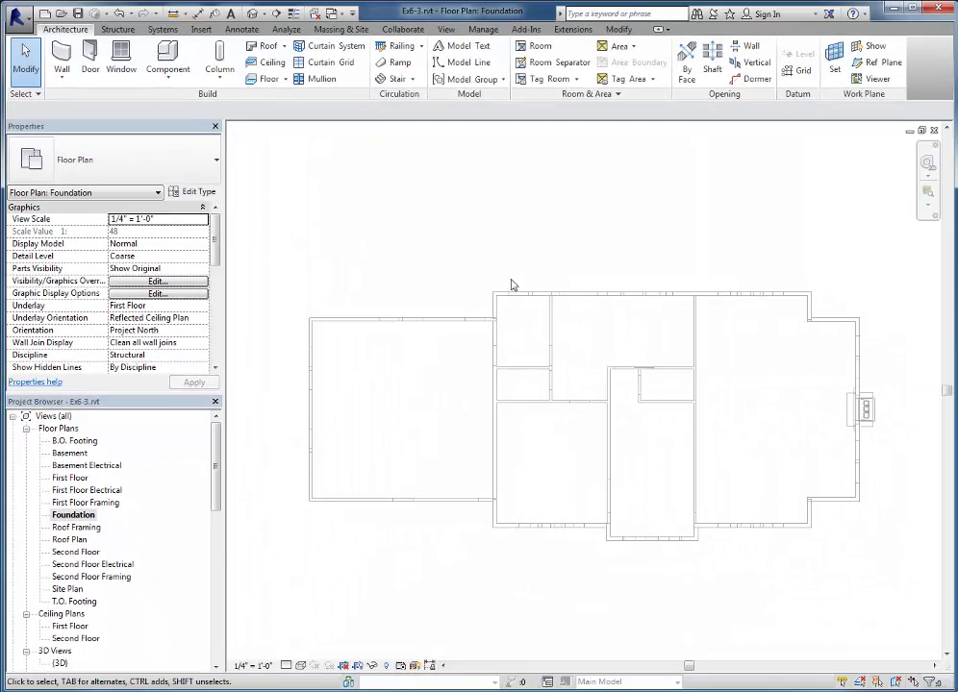
{"action": "scroll", "coordinate": [664, 321], "scroll_direction": "up", "scroll_amount": 2}
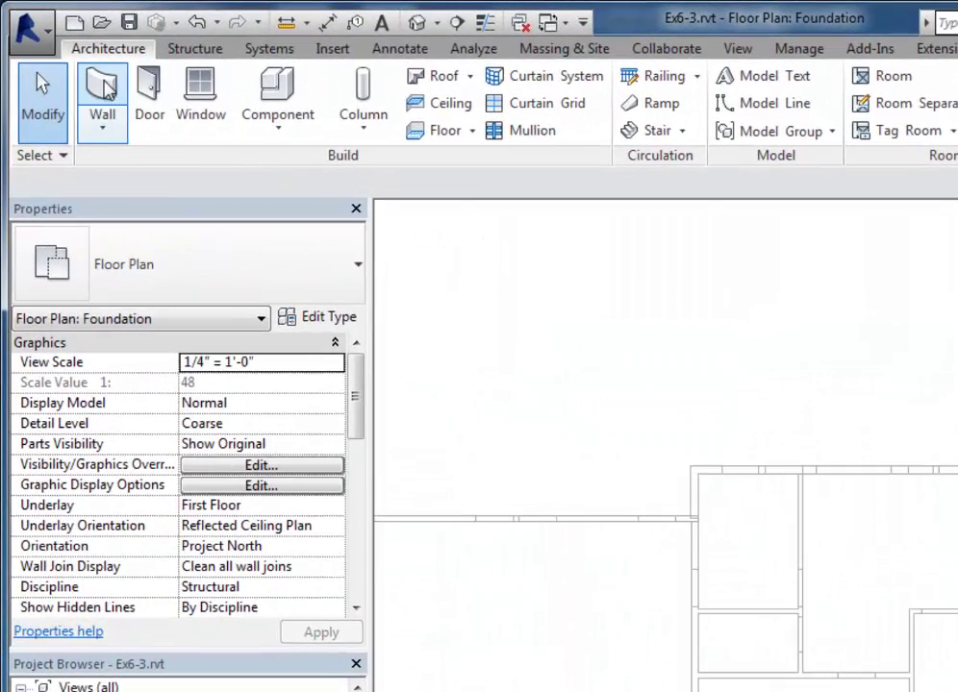
- Start a Foundation - 12" Concrete wall with its base constraint set to T.O. Footing
{"action": "left_click", "coordinate": [102, 96]}
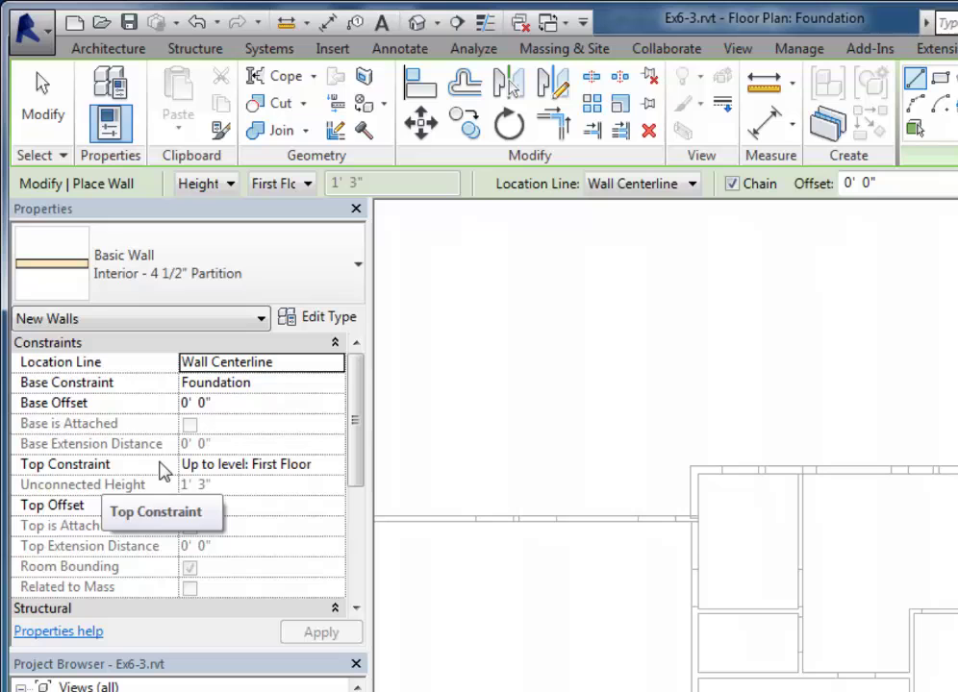
{"action": "left_click", "coordinate": [327, 262]}
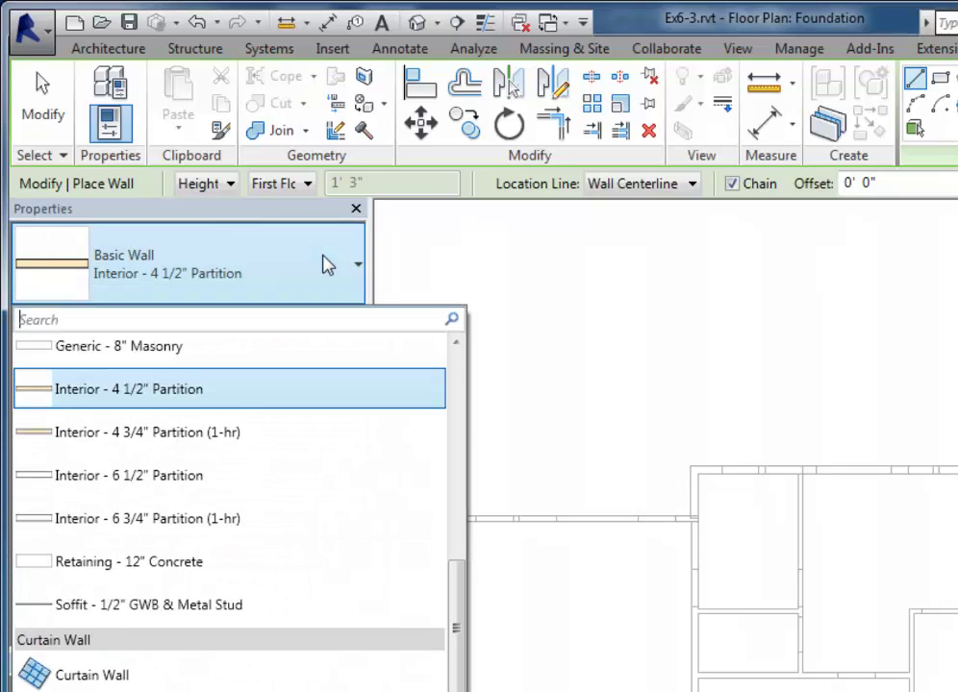
{"action": "scroll", "coordinate": [192, 418], "scroll_direction": "up", "scroll_amount": 1}
{"action": "scroll", "coordinate": [190, 414], "scroll_direction": "up", "scroll_amount": 2}
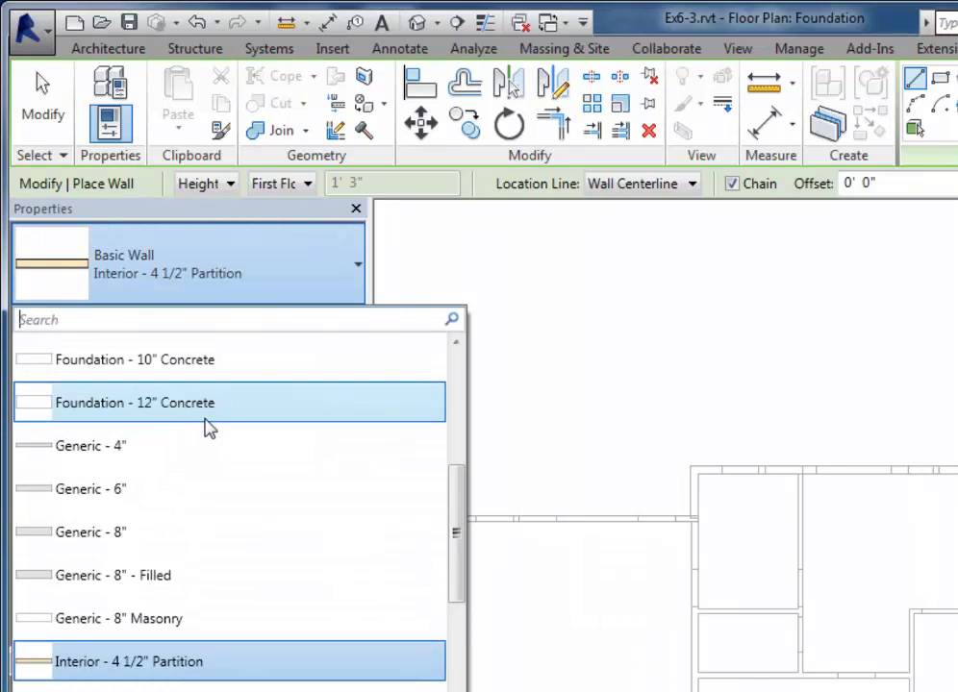
{"action": "left_click", "coordinate": [187, 416]}
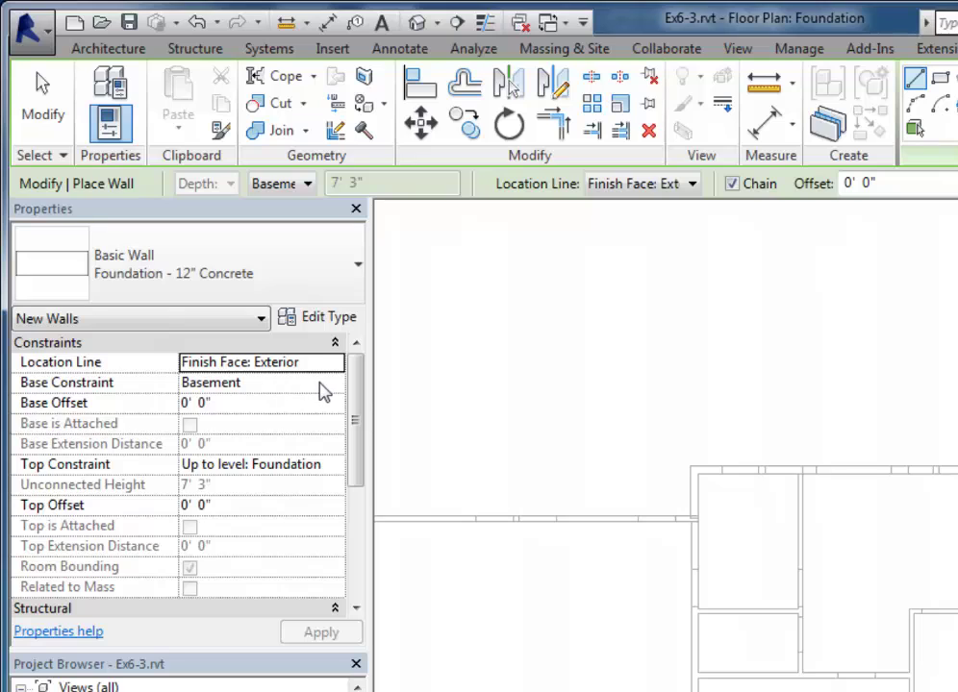
{"action": "left_click", "coordinate": [337, 385]}
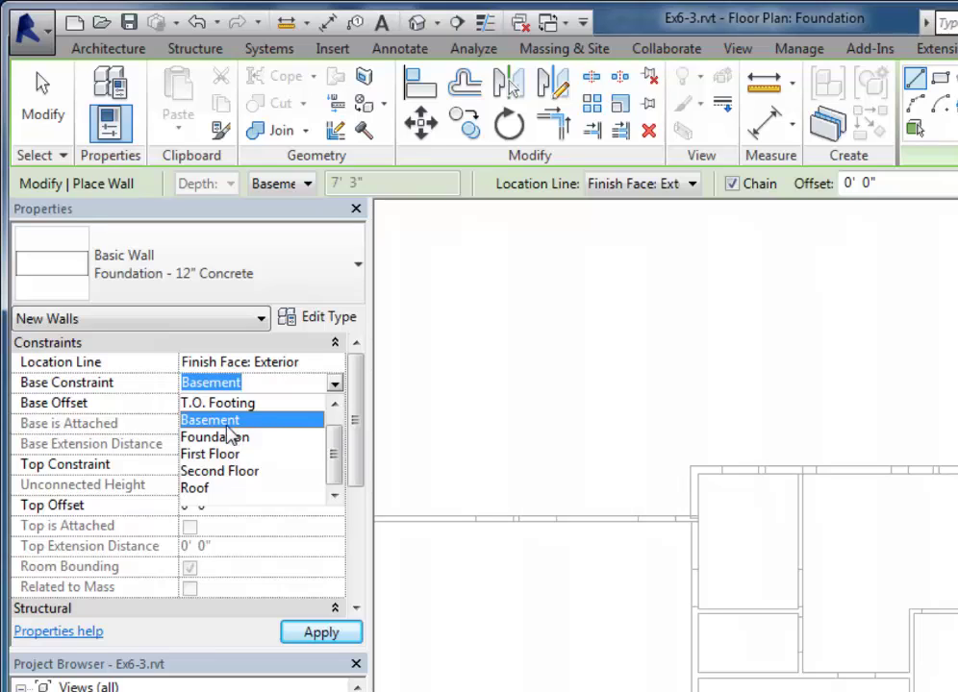
{"action": "left_click", "coordinate": [188, 403]}
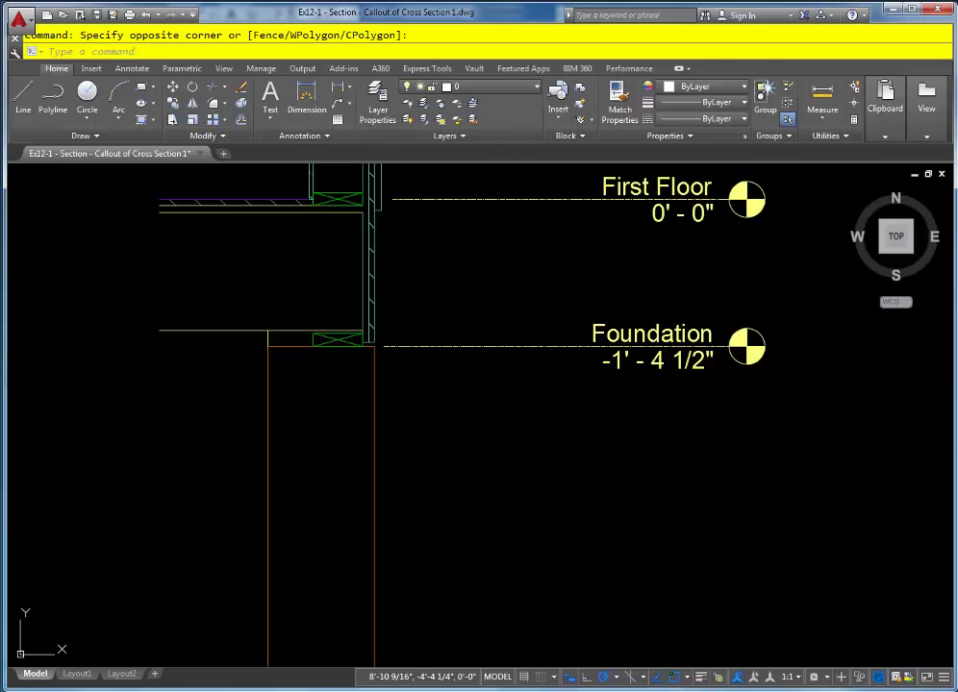
- Zoom around the AutoCAD section to compare the foundation wall with the framed wall above
{"action": "scroll", "coordinate": [370, 342], "scroll_direction": "up", "scroll_amount": 3}
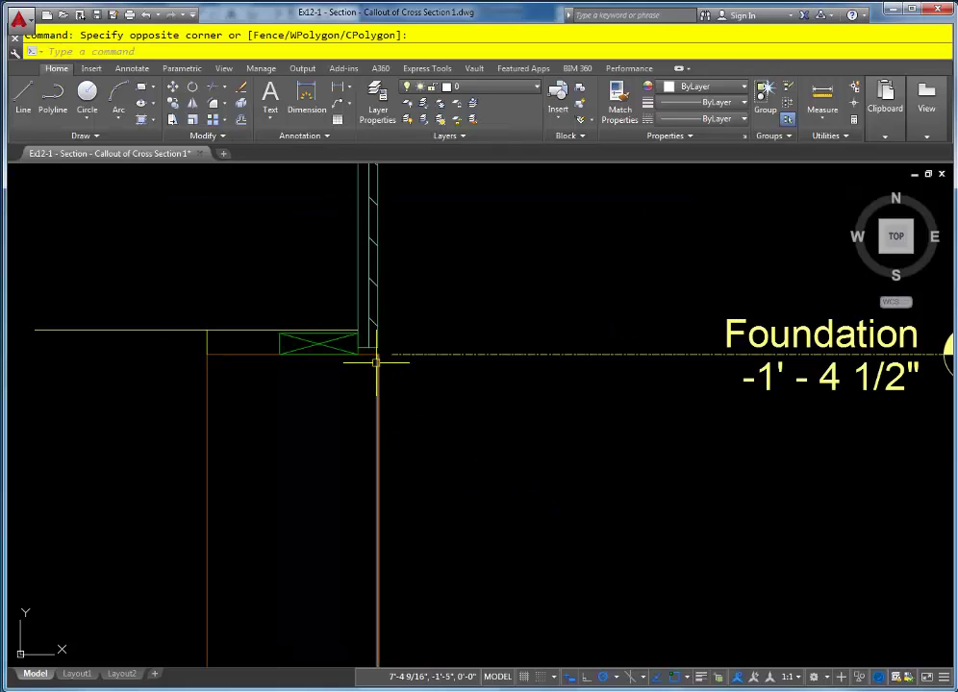
{"action": "scroll", "coordinate": [376, 370], "scroll_direction": "down", "scroll_amount": 1}
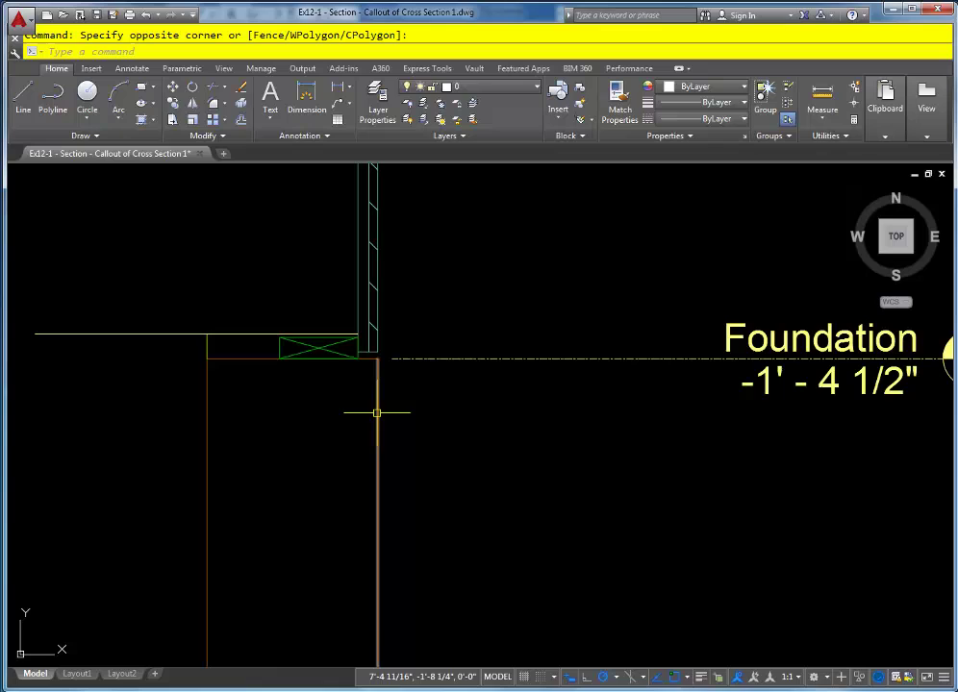
{"action": "scroll", "coordinate": [377, 413], "scroll_direction": "down", "scroll_amount": 3}
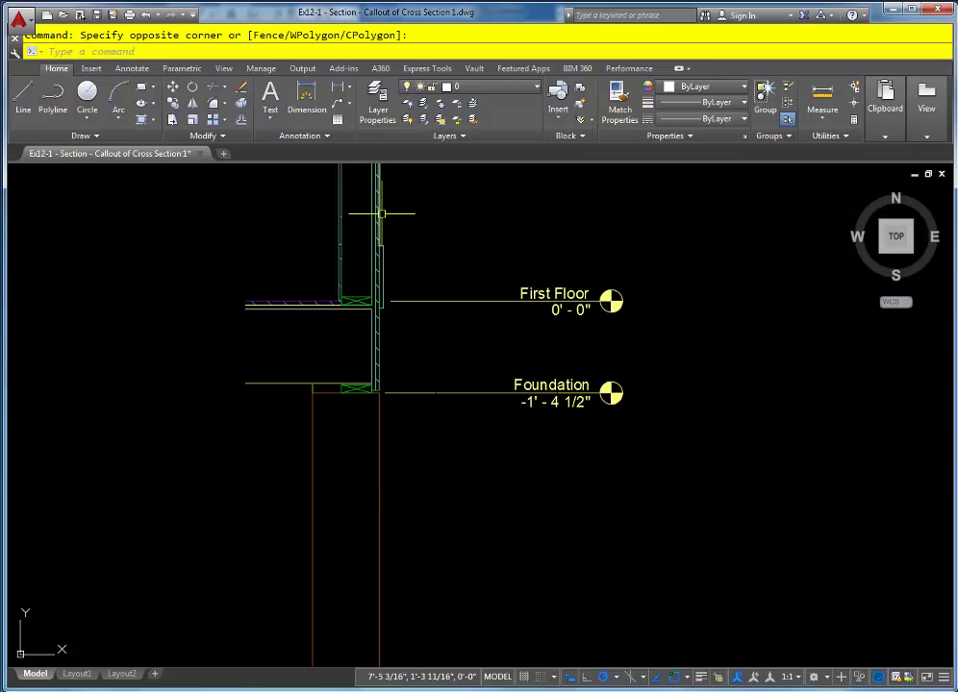
{"action": "scroll", "coordinate": [381, 213], "scroll_direction": "up", "scroll_amount": 2}
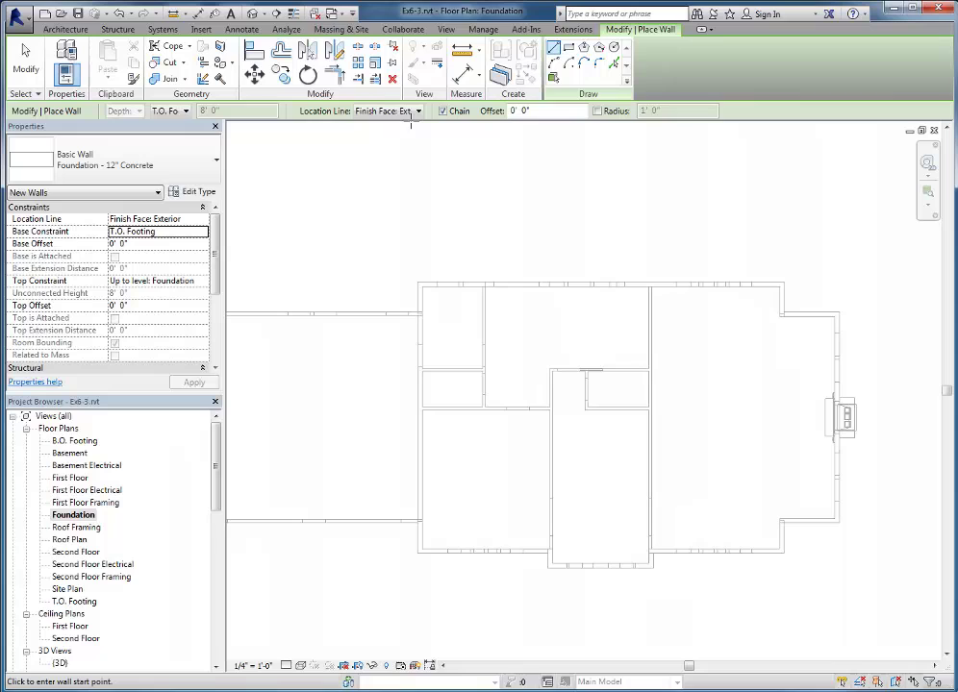
- Keep Finish Face: Exterior and trace the 12" foundation wall along the house's top and right side
{"action": "left_click", "coordinate": [416, 112]}
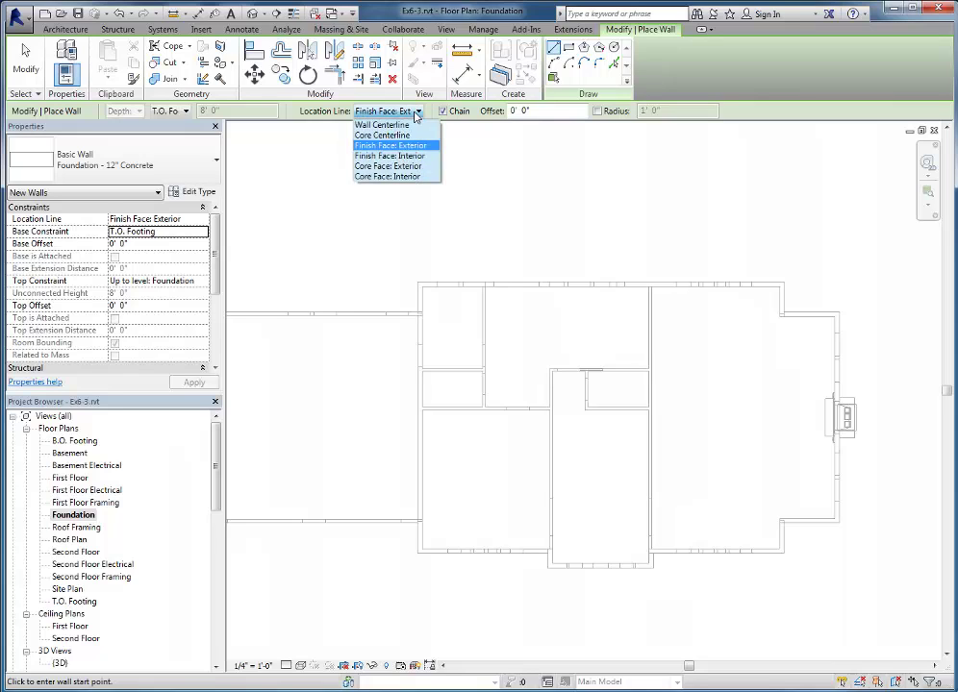
{"action": "left_click", "coordinate": [417, 112]}
{"action": "scroll", "coordinate": [416, 278], "scroll_direction": "up", "scroll_amount": 3}
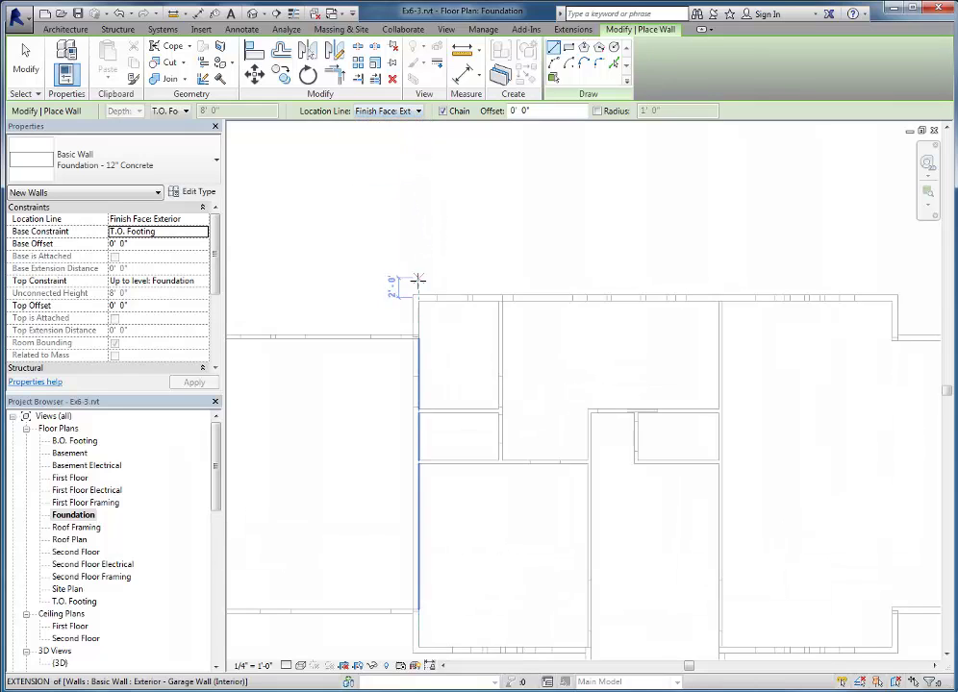
{"action": "left_click", "coordinate": [411, 297]}
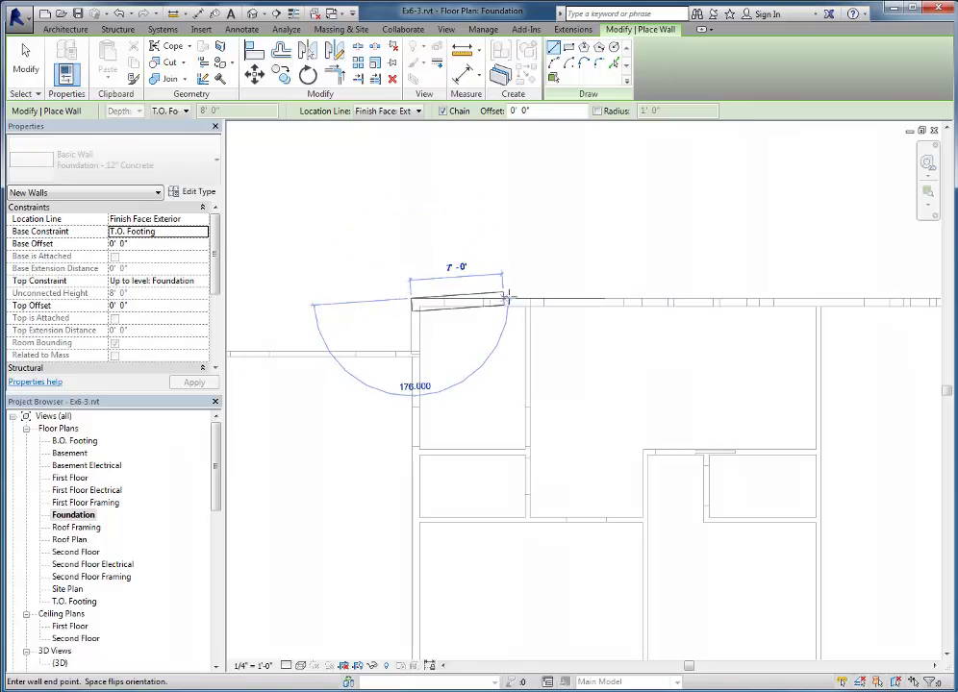
{"action": "scroll", "coordinate": [539, 289], "scroll_direction": "down", "scroll_amount": 2}
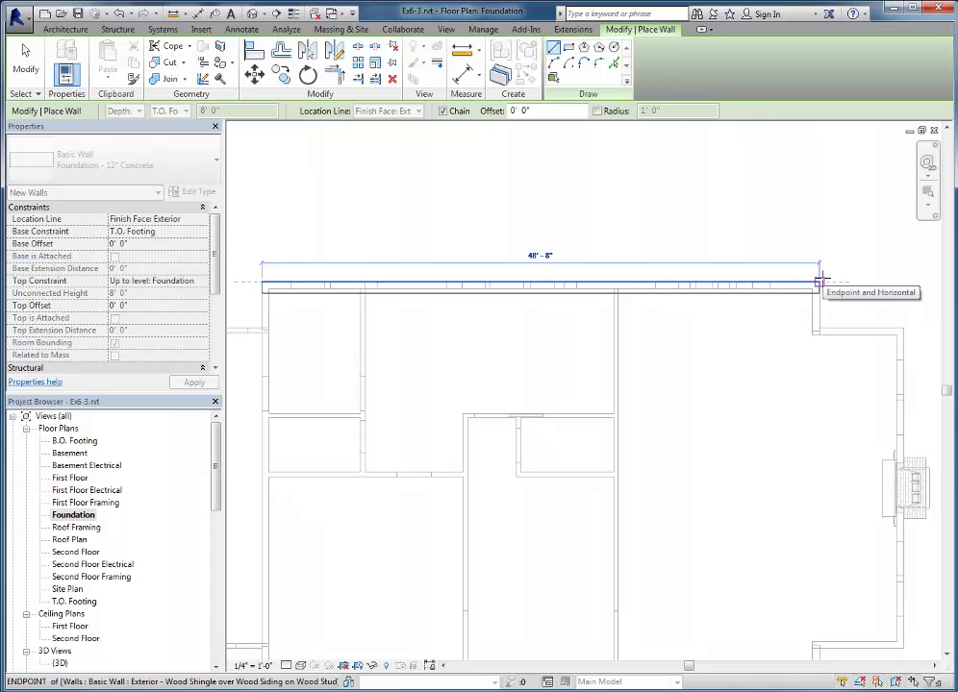
{"action": "left_click", "coordinate": [820, 282]}
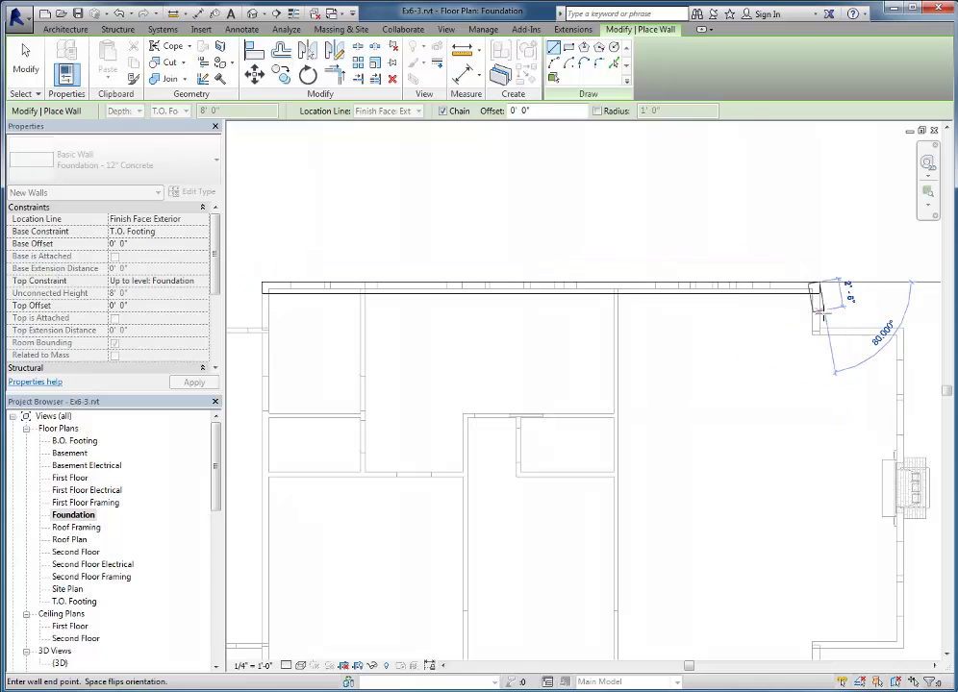
{"action": "left_click", "coordinate": [875, 327]}
{"action": "left_click", "coordinate": [899, 331]}
{"action": "scroll", "coordinate": [845, 335], "scroll_direction": "down", "scroll_amount": 2}
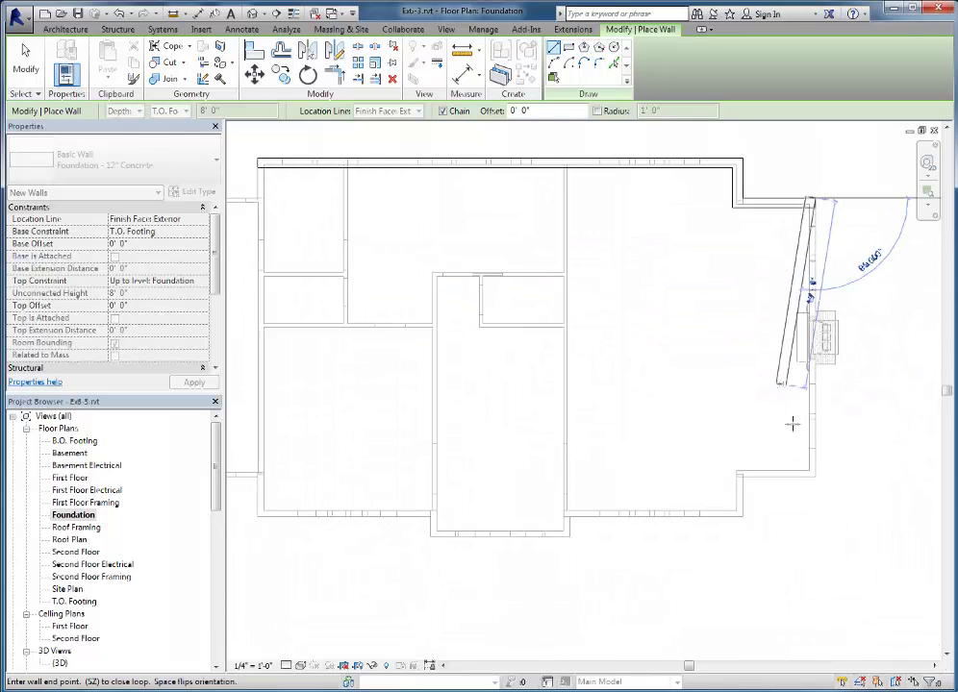
{"action": "left_click", "coordinate": [813, 475]}
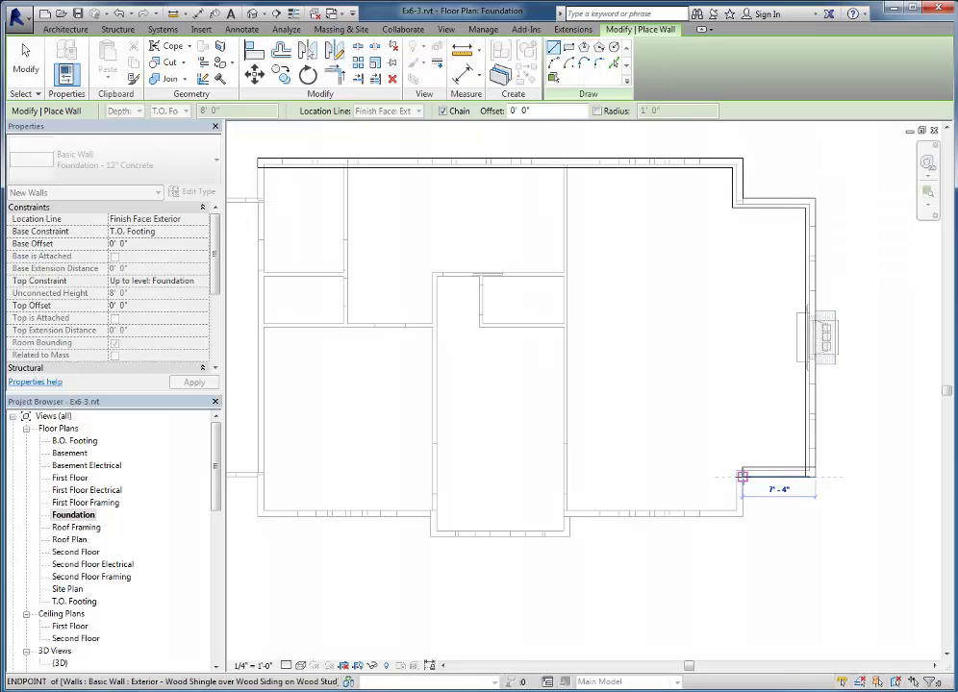
- Continue the wall around the bottom bump-out and left side, closing the loop at the top-left corner
{"action": "left_click", "coordinate": [742, 477]}
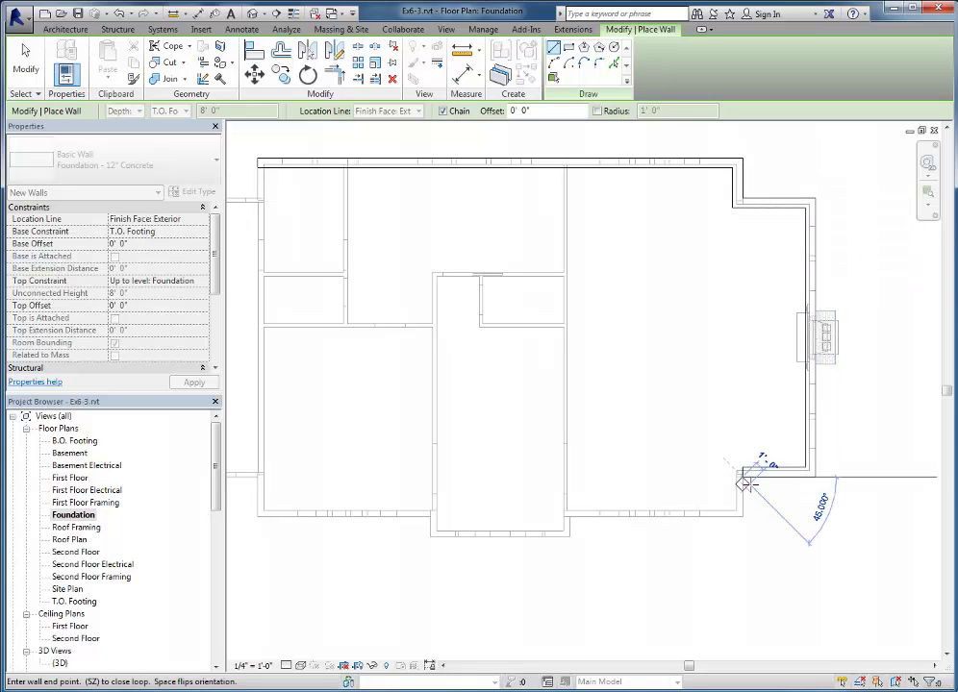
{"action": "left_click", "coordinate": [631, 528]}
{"action": "left_click", "coordinate": [570, 517]}
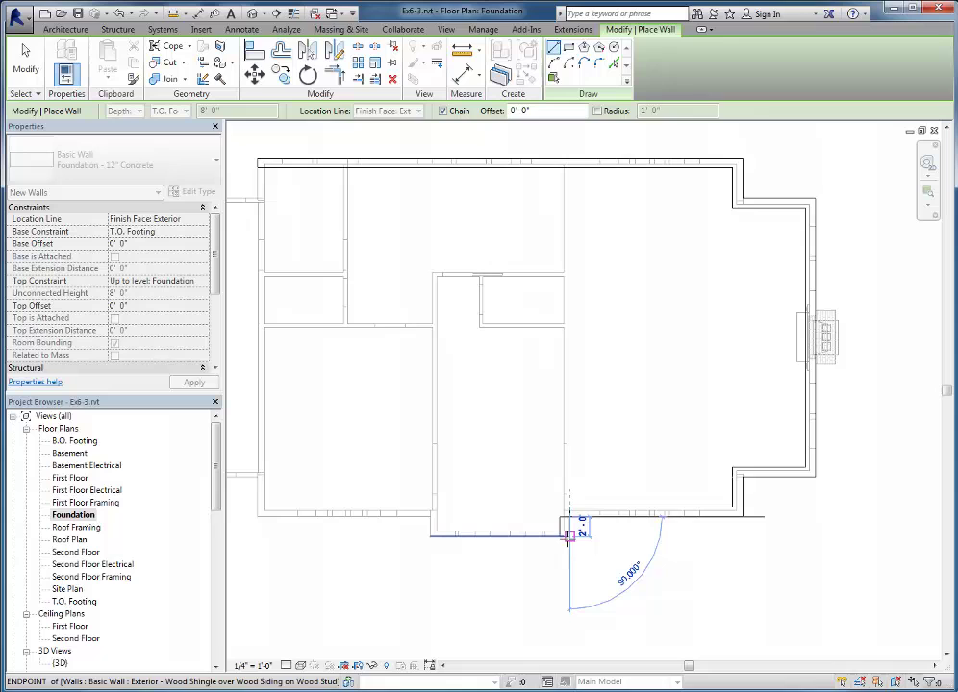
{"action": "left_click", "coordinate": [450, 541]}
{"action": "left_click", "coordinate": [430, 536]}
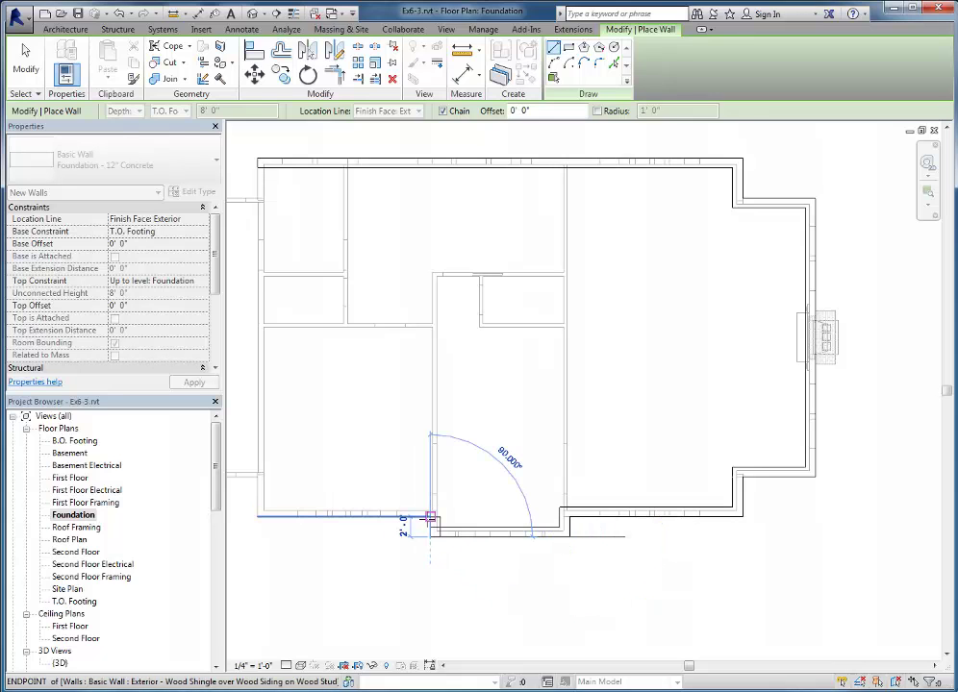
{"action": "left_click", "coordinate": [435, 517]}
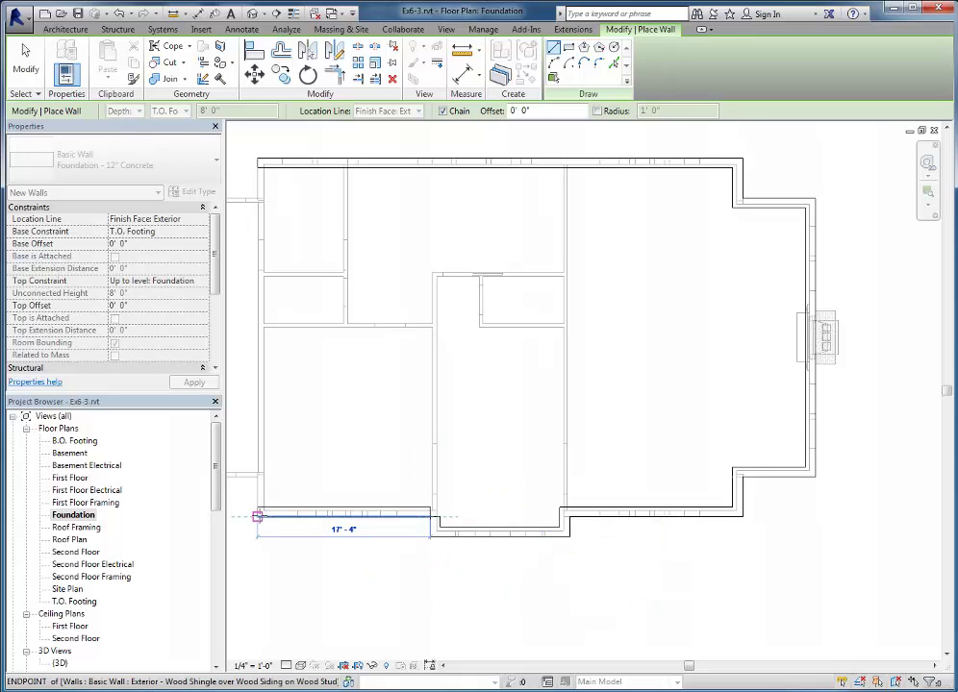
{"action": "left_click", "coordinate": [260, 514]}
{"action": "middle_click_drag", "start_coordinate": [313, 421], "coordinate": [395, 475]}
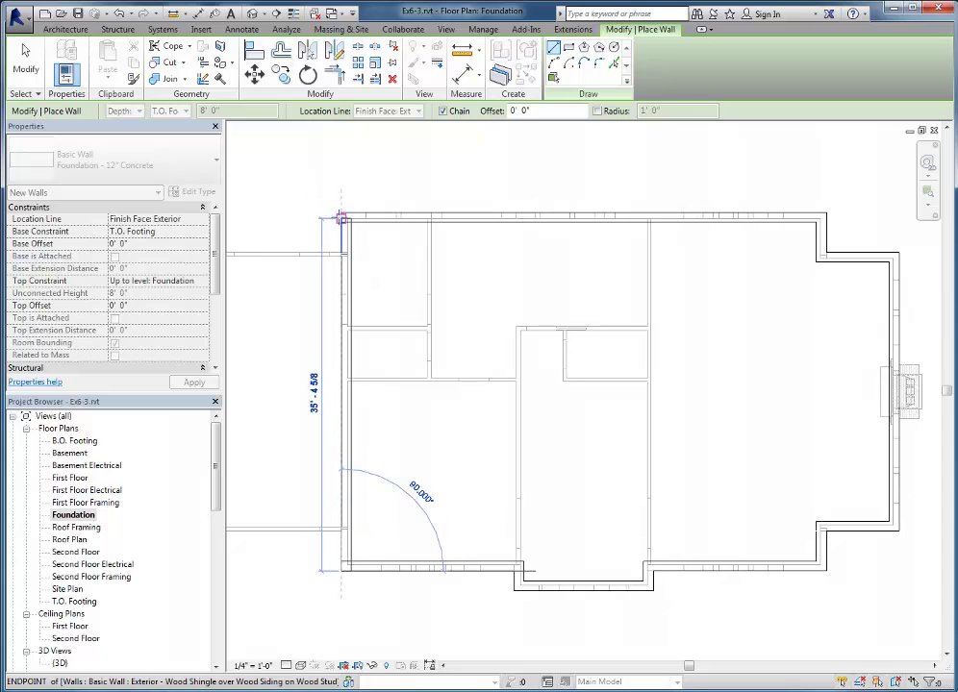
{"action": "left_click", "coordinate": [340, 211]}
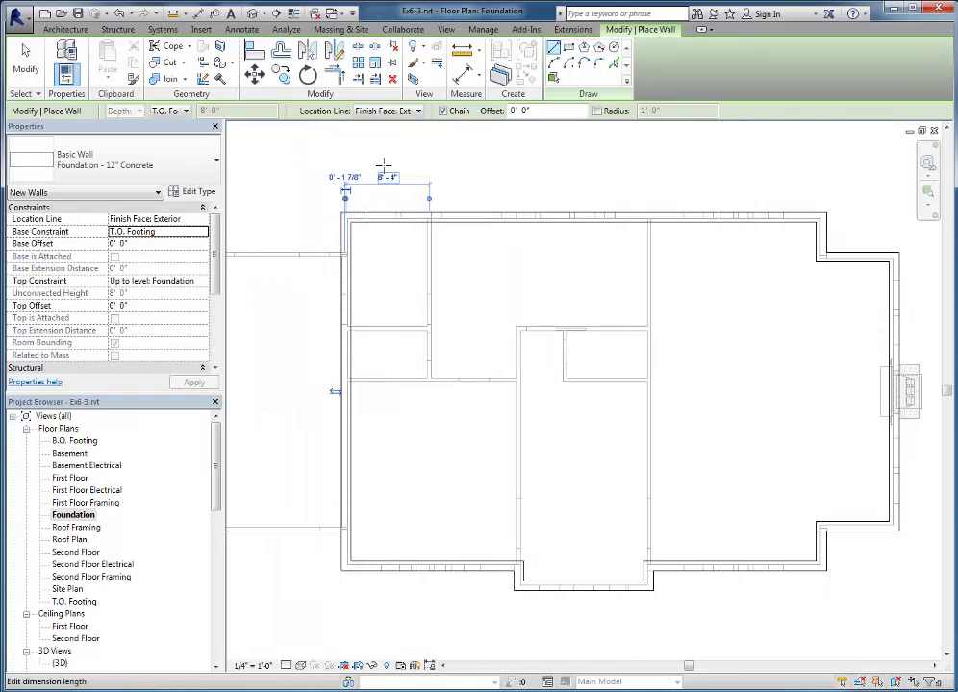
{"action": "left_click", "coordinate": [253, 15]}
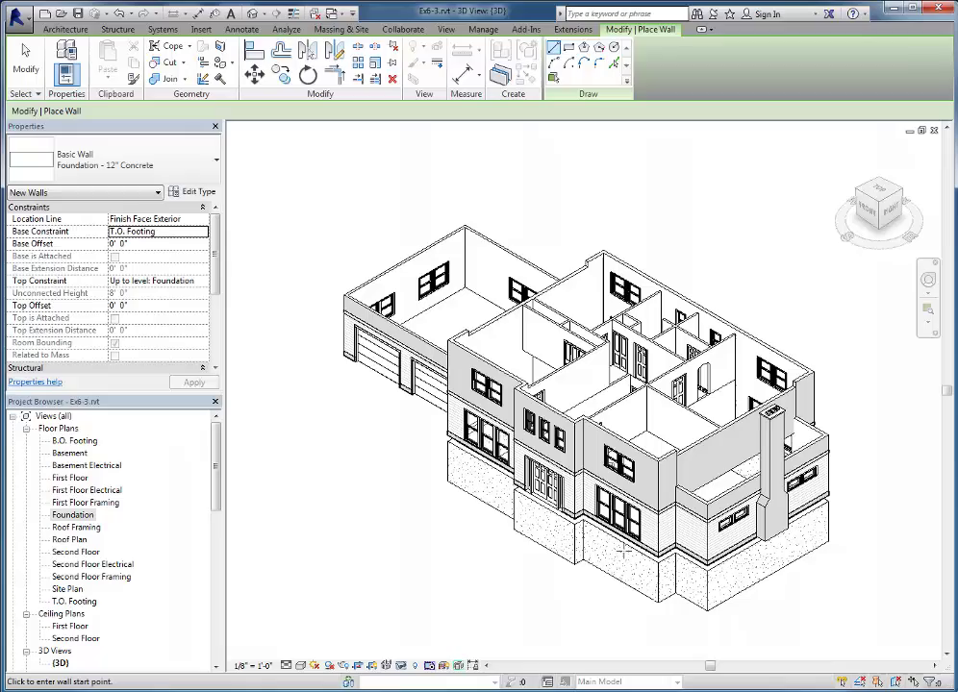
{"action": "key", "text": "Escape"}
{"action": "scroll", "coordinate": [630, 591], "scroll_direction": "up", "scroll_amount": 5}
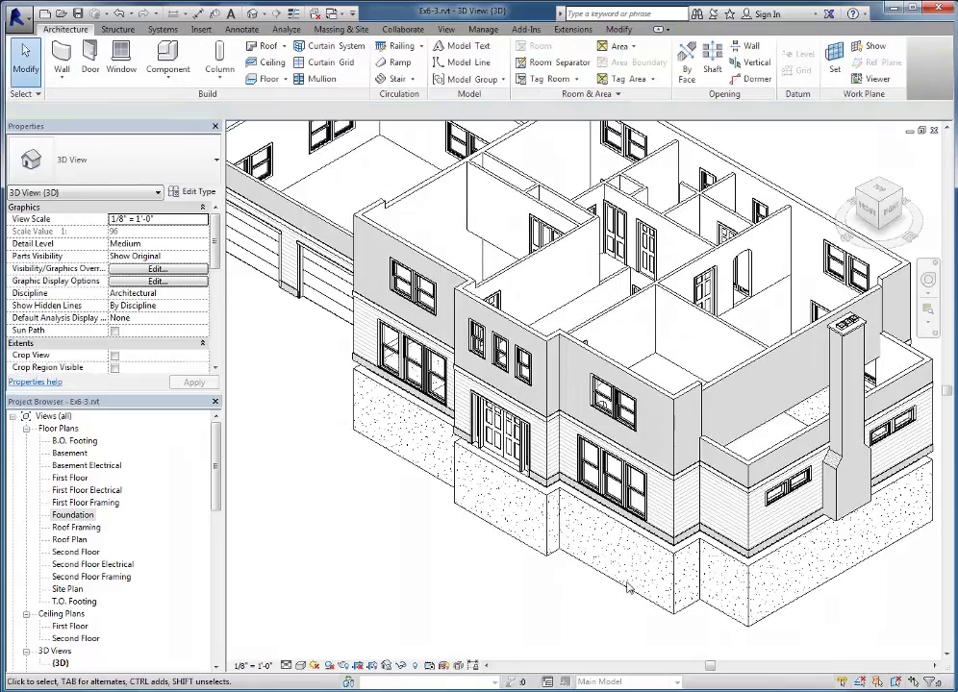
{"action": "middle_click_drag", "start_coordinate": [629, 591], "coordinate": [694, 452], "text": "shift"}
{"action": "scroll", "coordinate": [694, 452], "scroll_direction": "up", "scroll_amount": 4}
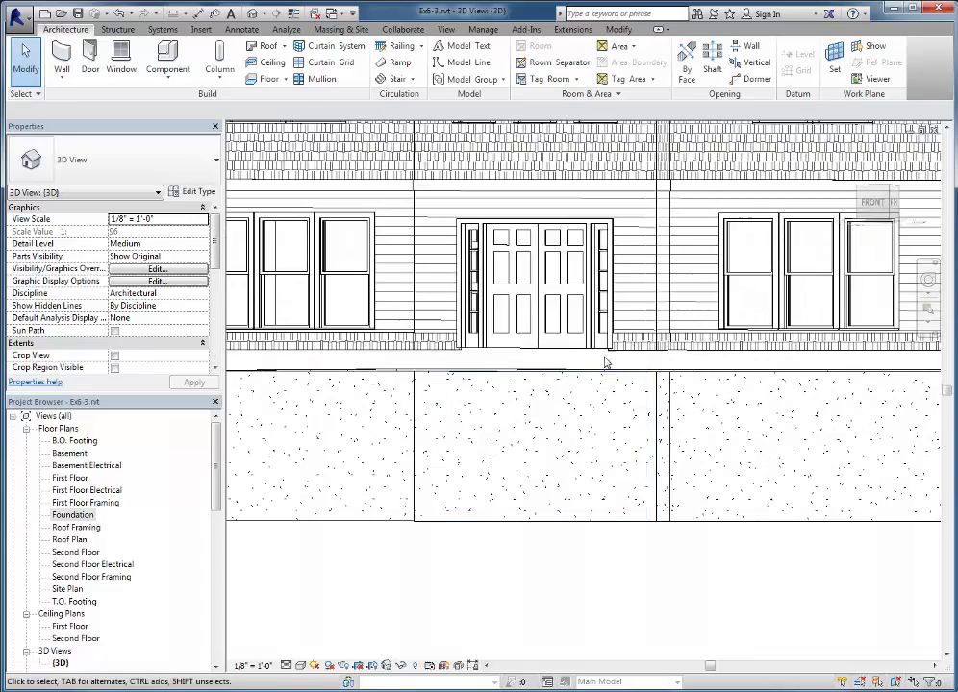
{"action": "middle_click_drag", "start_coordinate": [631, 421], "coordinate": [741, 491], "text": "shift"}
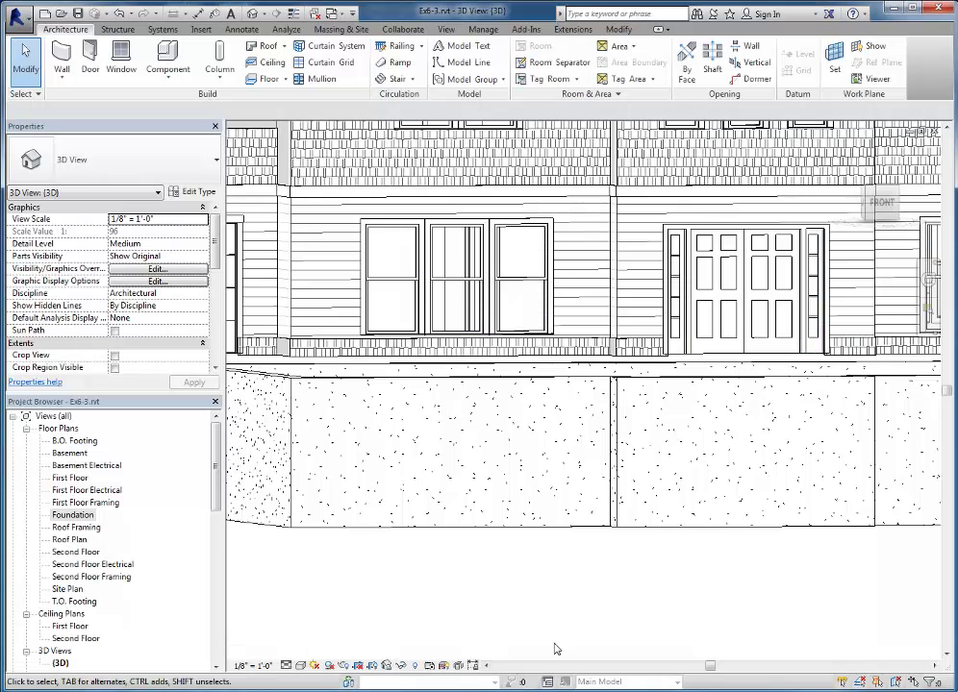
{"action": "mouse_move", "coordinate": [571, 562]}
{"action": "middle_mouse_down", "text": "shift"}
{"action": "mouse_move", "coordinate": [565, 572]}
{"action": "mouse_move", "coordinate": [546, 560]}
{"action": "mouse_move", "coordinate": [587, 579]}
{"action": "mouse_move", "coordinate": [577, 575]}
{"action": "middle_mouse_up", "text": "shift"}
{"action": "scroll", "coordinate": [573, 573], "scroll_direction": "up", "scroll_amount": 2}
{"action": "scroll", "coordinate": [565, 575], "scroll_direction": "down", "scroll_amount": 3}
{"action": "scroll", "coordinate": [565, 575], "scroll_direction": "down", "scroll_amount": 4}
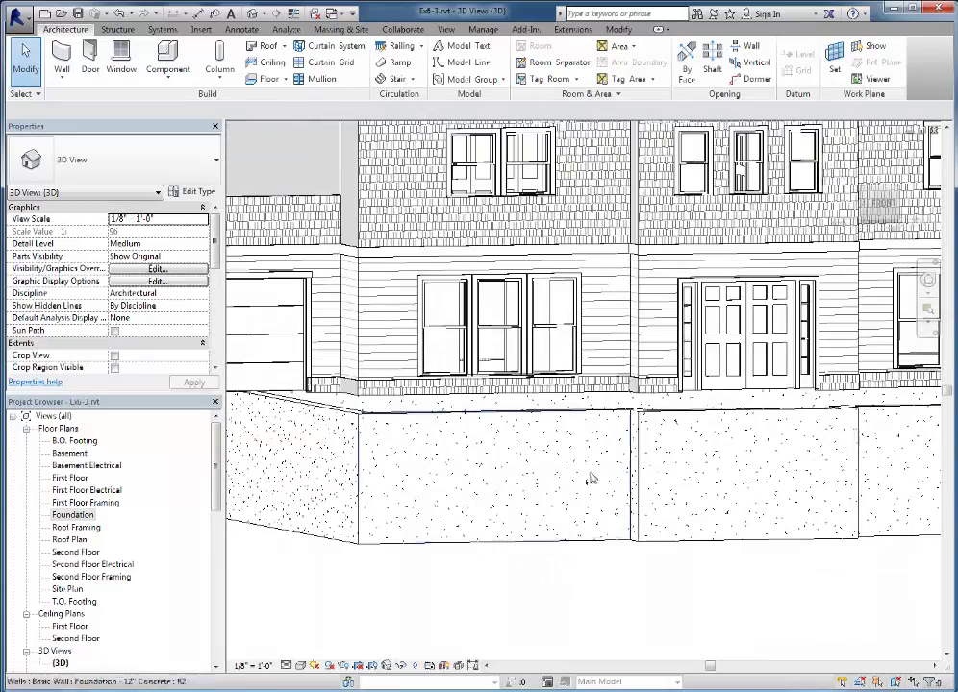
{"action": "middle_click_drag", "start_coordinate": [439, 538], "coordinate": [372, 536], "text": "shift"}
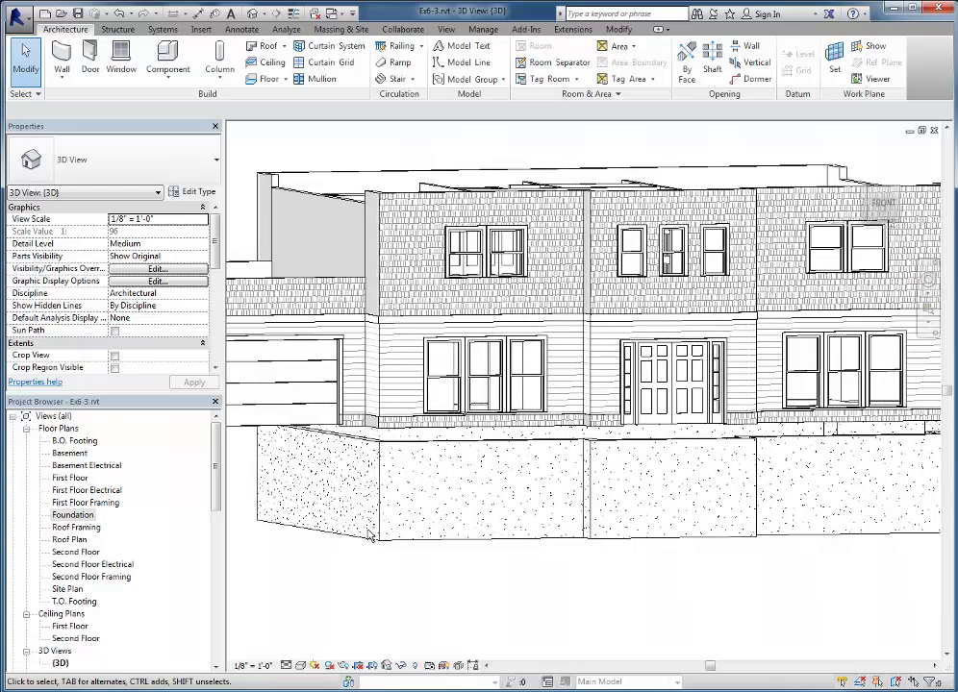
{"action": "scroll", "coordinate": [371, 535], "scroll_direction": "down", "scroll_amount": 3}
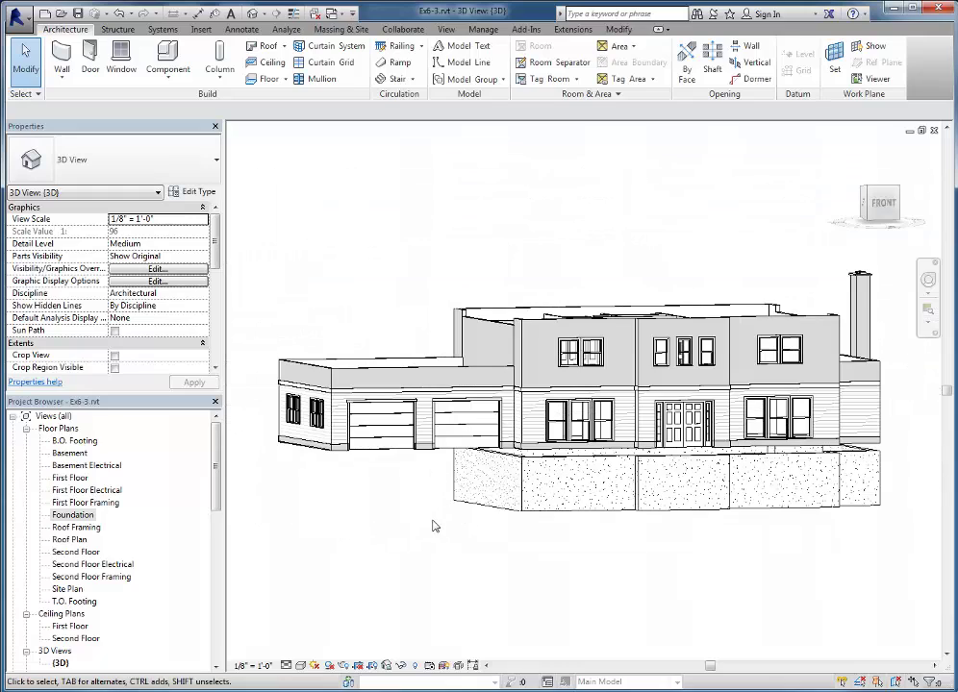
{"action": "double_click", "coordinate": [75, 517]}
{"action": "middle_click_drag", "start_coordinate": [361, 492], "coordinate": [593, 510]}
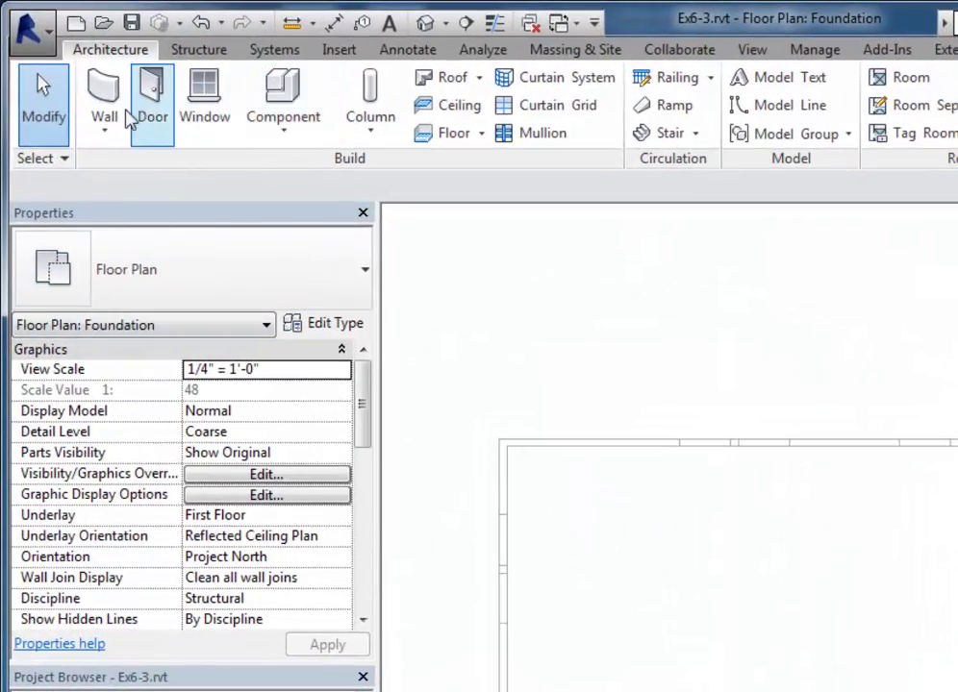
- Duplicate the Foundation - 10" Concrete wall type as Foundation - 8" Concrete
{"action": "left_click", "coordinate": [103, 104]}
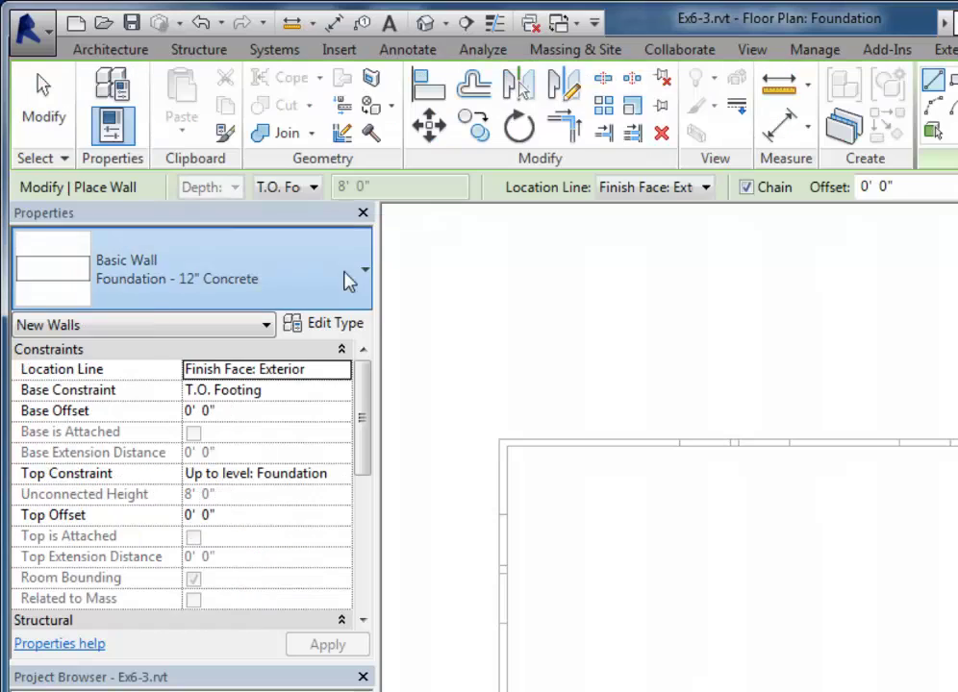
{"action": "left_click", "coordinate": [344, 276]}
{"action": "scroll", "coordinate": [343, 385], "scroll_direction": "up", "scroll_amount": 2}
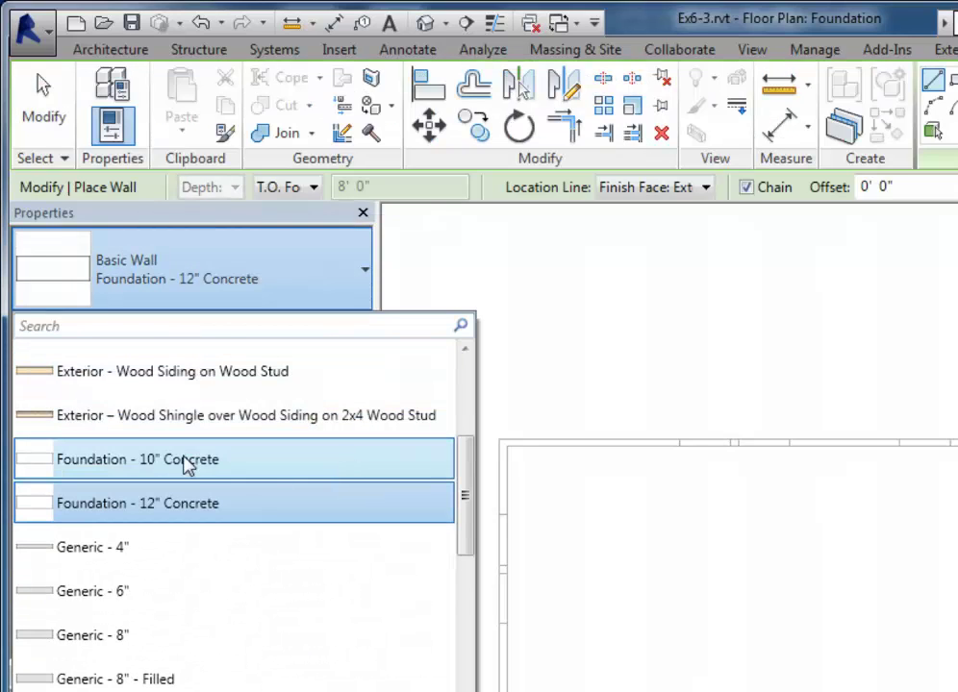
{"action": "left_click", "coordinate": [201, 471]}
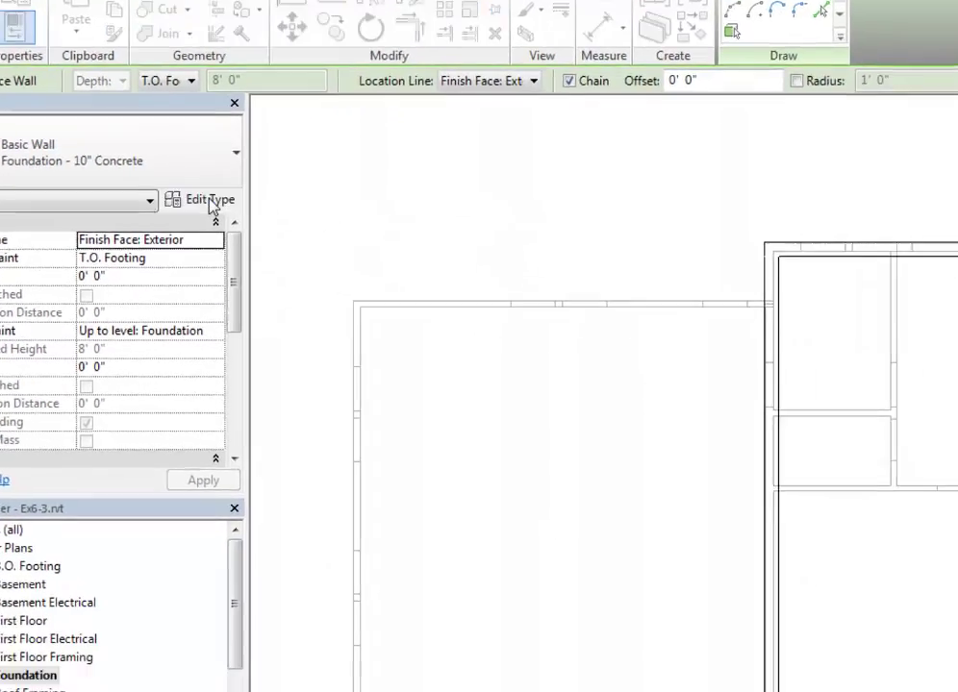
{"action": "left_click", "coordinate": [336, 325]}
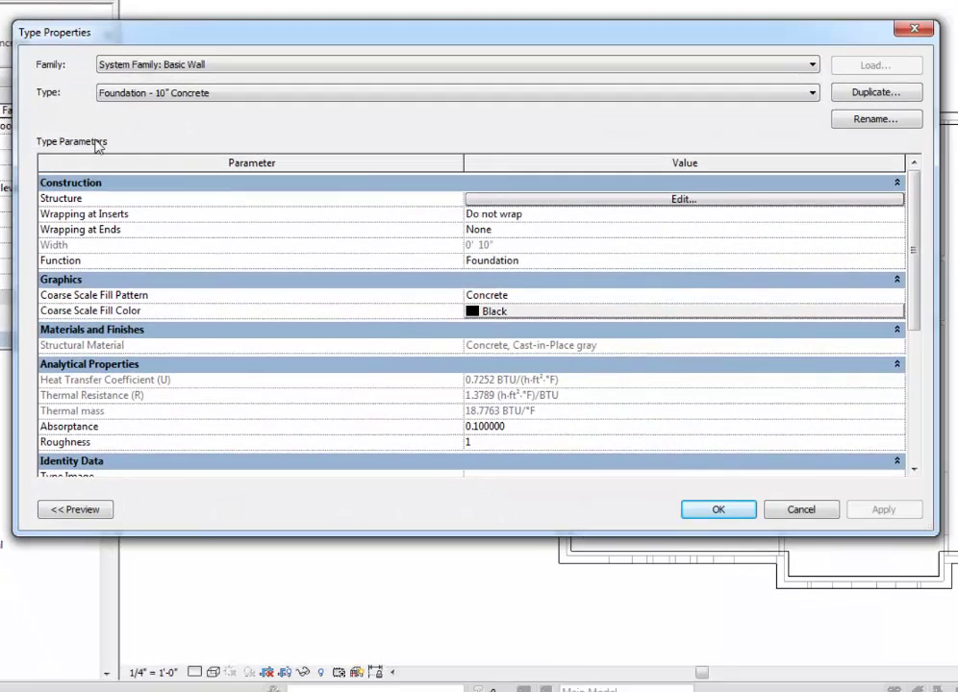
{"action": "left_click", "coordinate": [875, 92]}
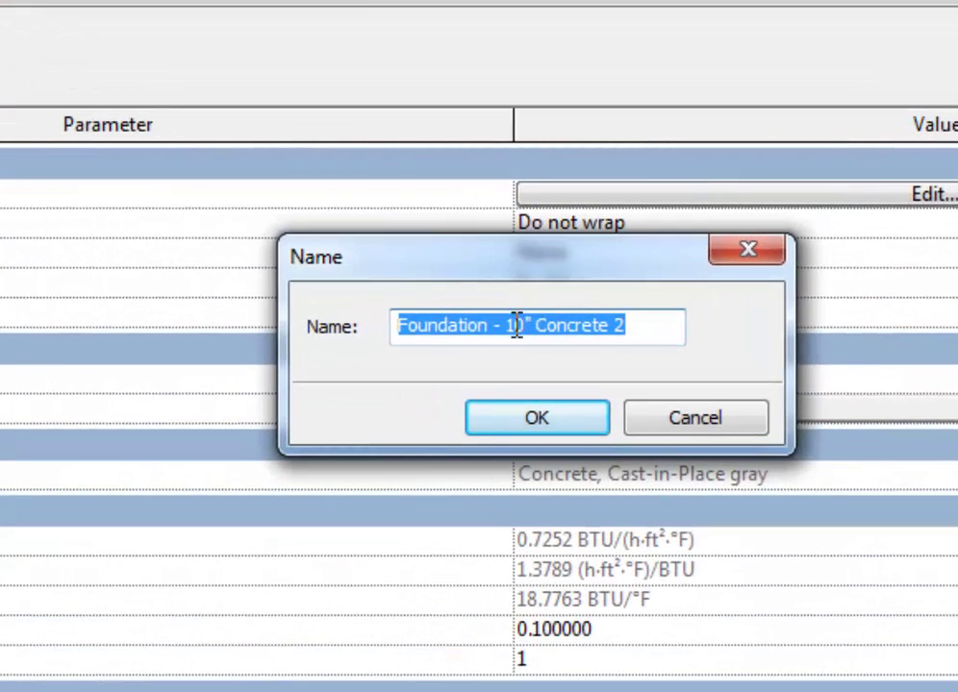
{"action": "left_click", "coordinate": [516, 327]}
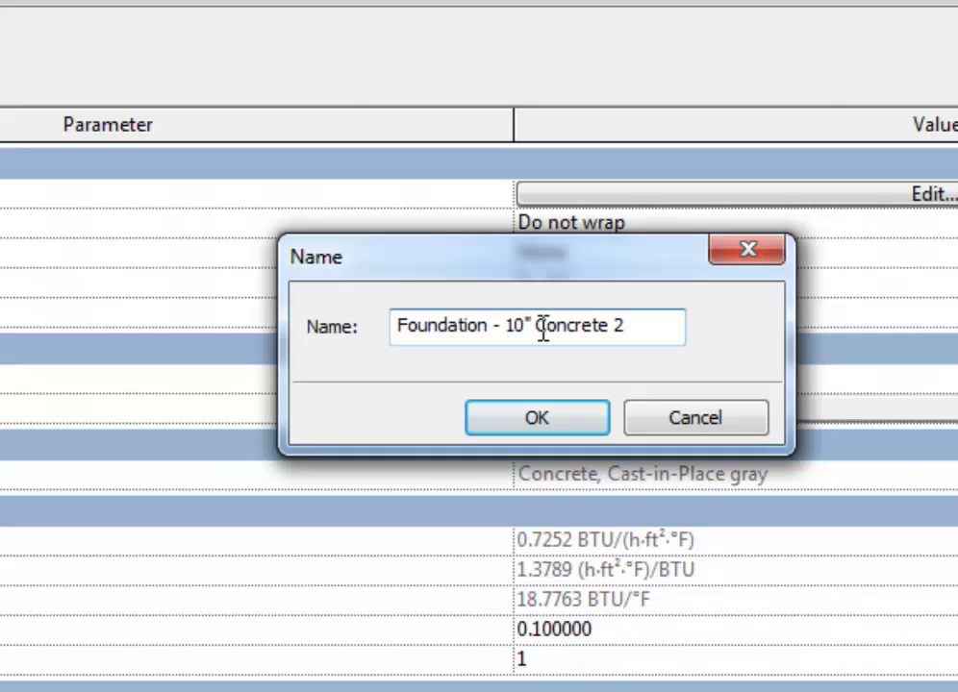
{"action": "key", "text": "BackSpace"}
{"action": "key", "text": "BackSpace"}
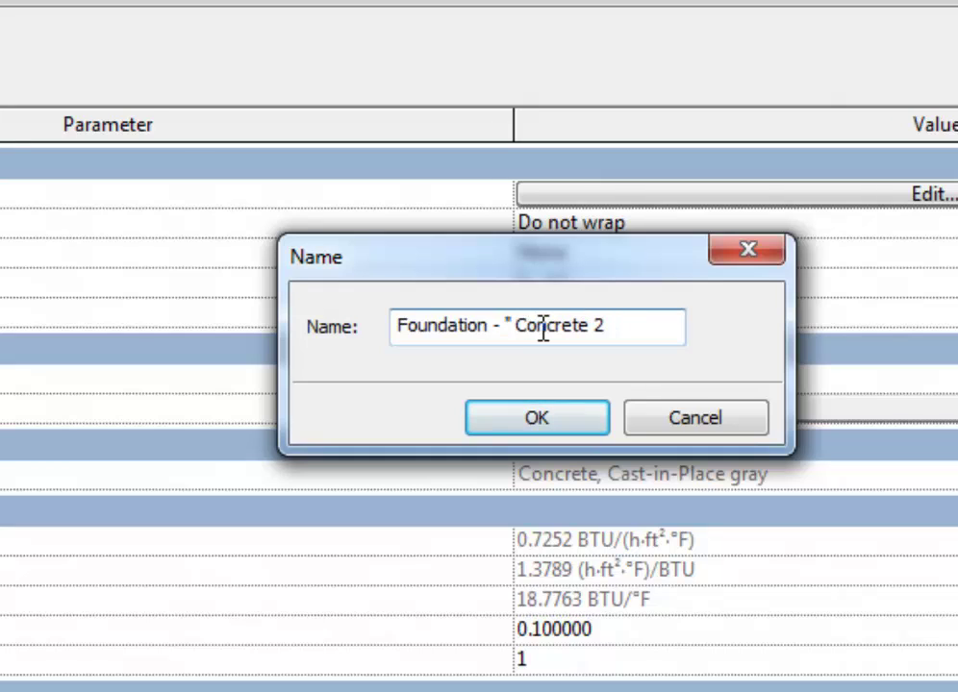
{"action": "type", "text": "8"}
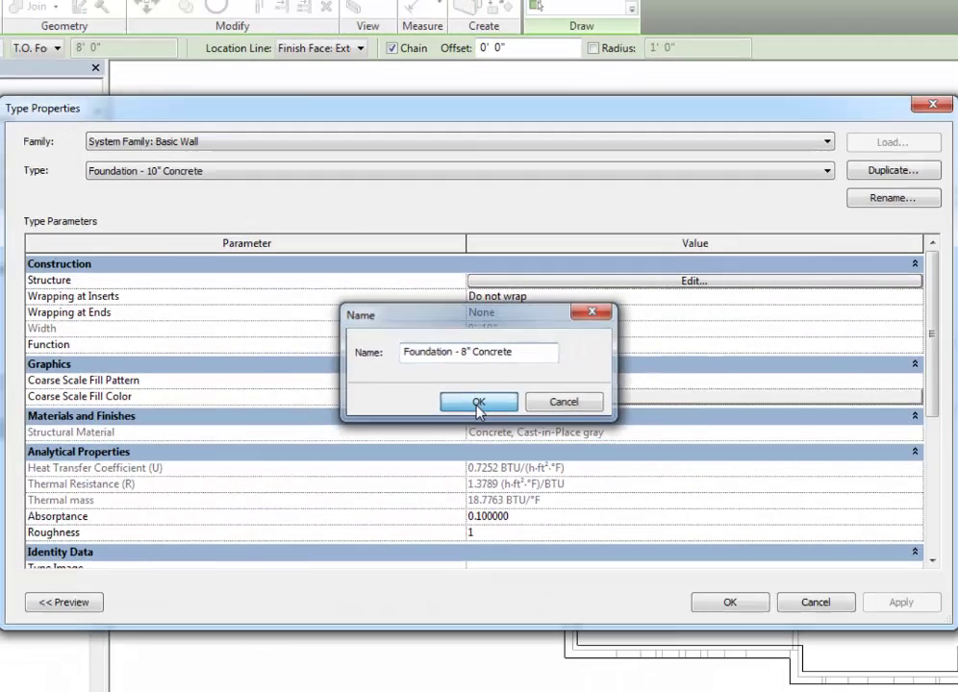
{"action": "left_click", "coordinate": [524, 428]}
- Set the new type's structure layer thickness to 8" and apply it
{"action": "left_click", "coordinate": [635, 282]}
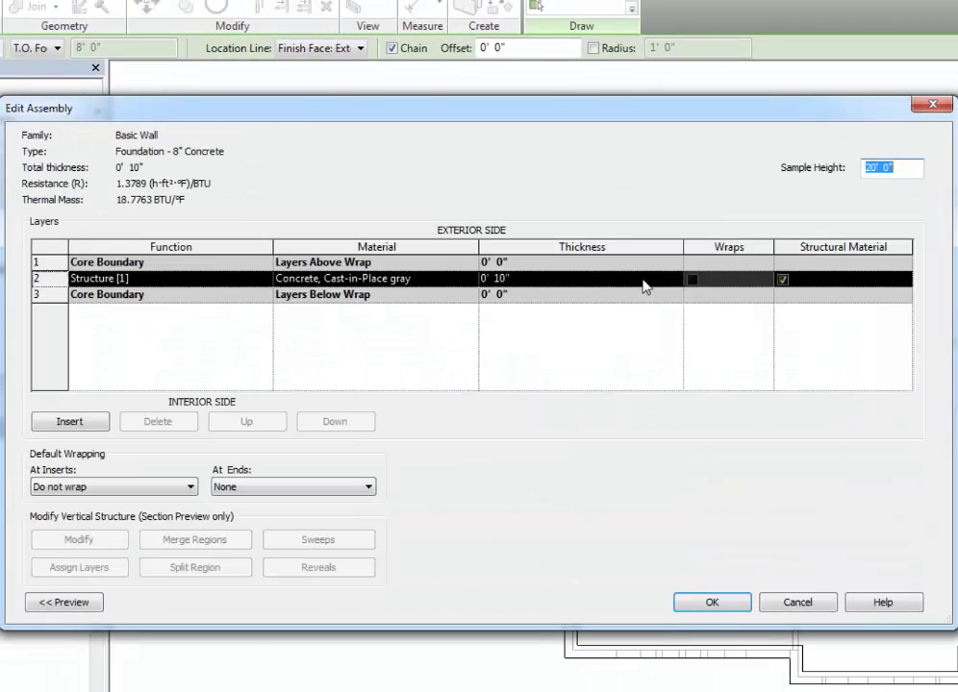
{"action": "left_click", "coordinate": [502, 280]}
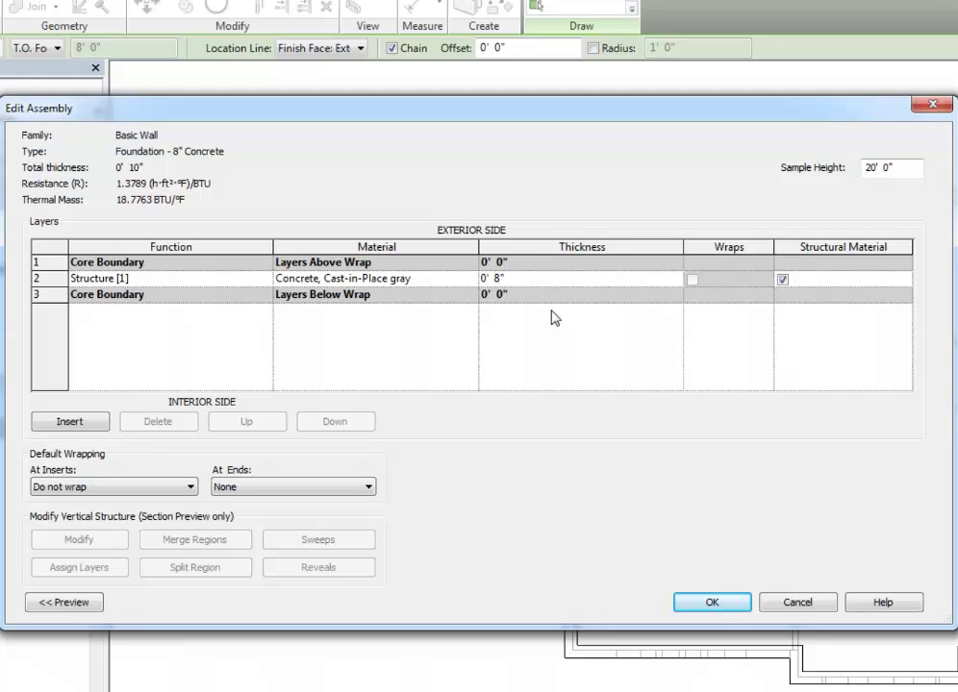
{"action": "left_click", "coordinate": [710, 602]}
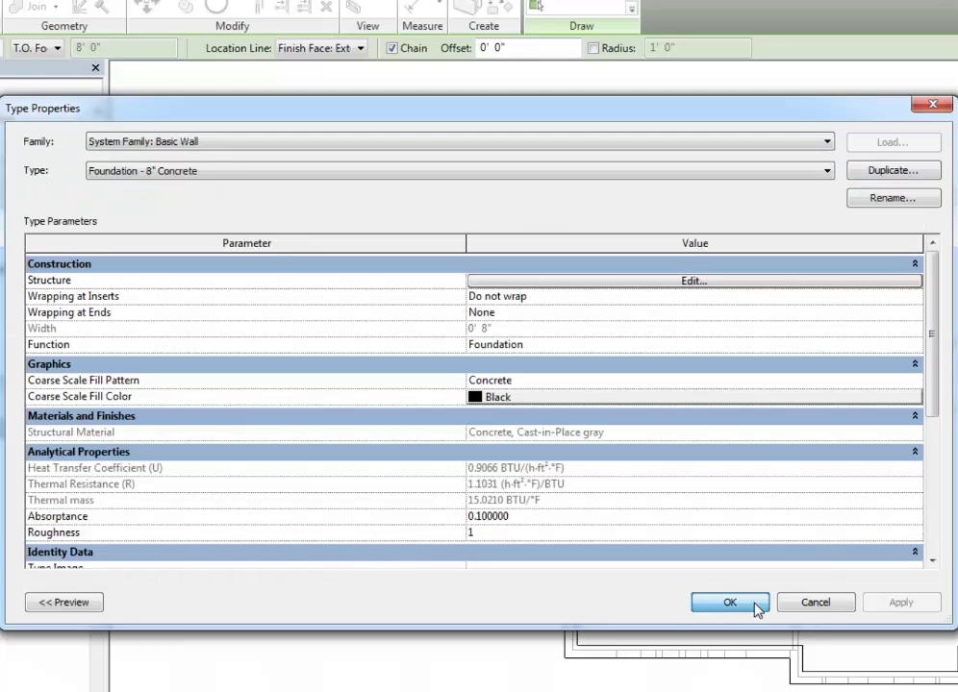
{"action": "left_click", "coordinate": [719, 604]}
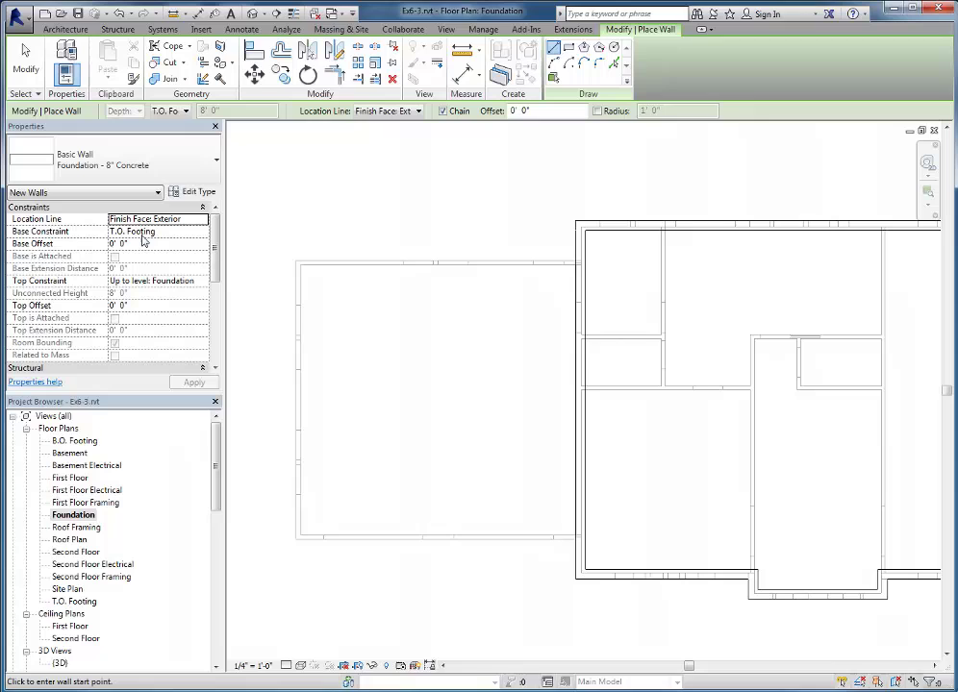
- Draw 8" concrete walls around the garage, with 28'-0" top and bottom runs, then exit the tool
{"action": "left_click", "coordinate": [575, 260]}
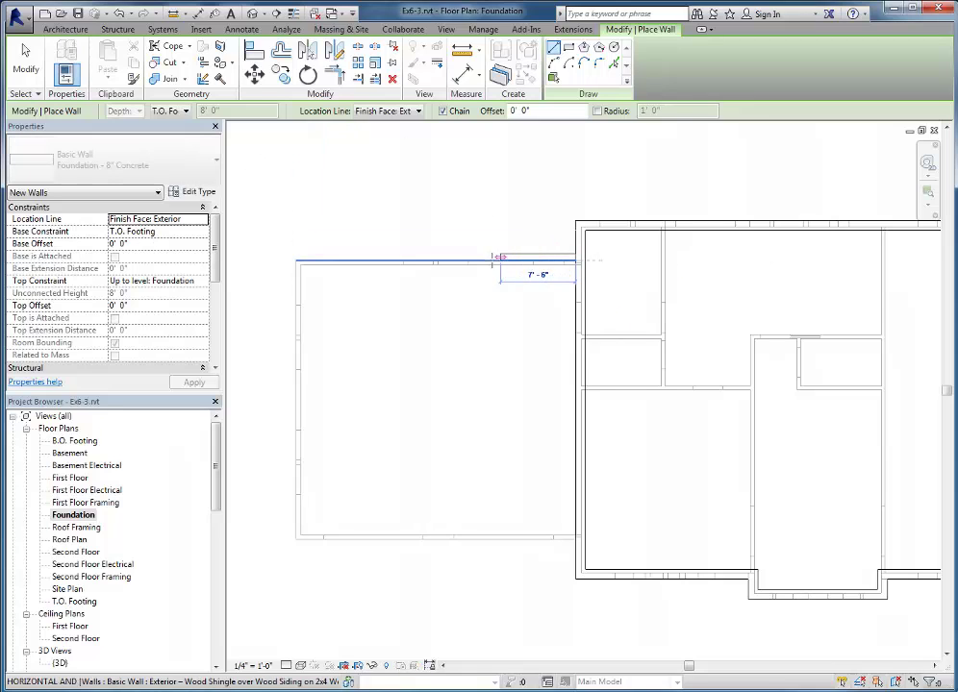
{"action": "left_click", "coordinate": [296, 260]}
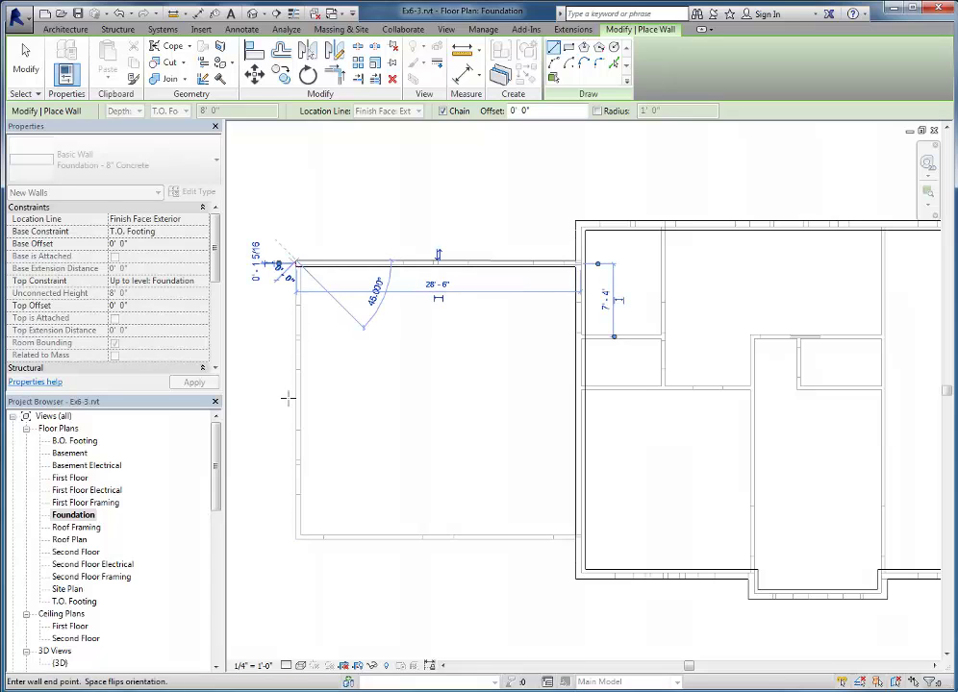
{"action": "left_click", "coordinate": [295, 539]}
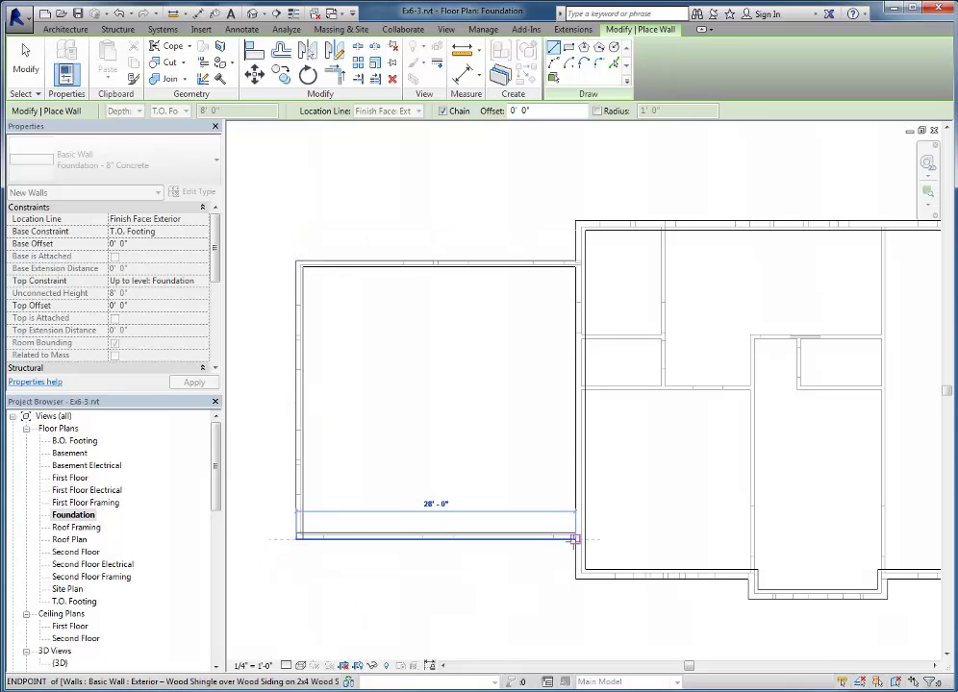
{"action": "left_click", "coordinate": [574, 540]}
{"action": "key", "text": "Escape"}
{"action": "key", "text": "Escape"}
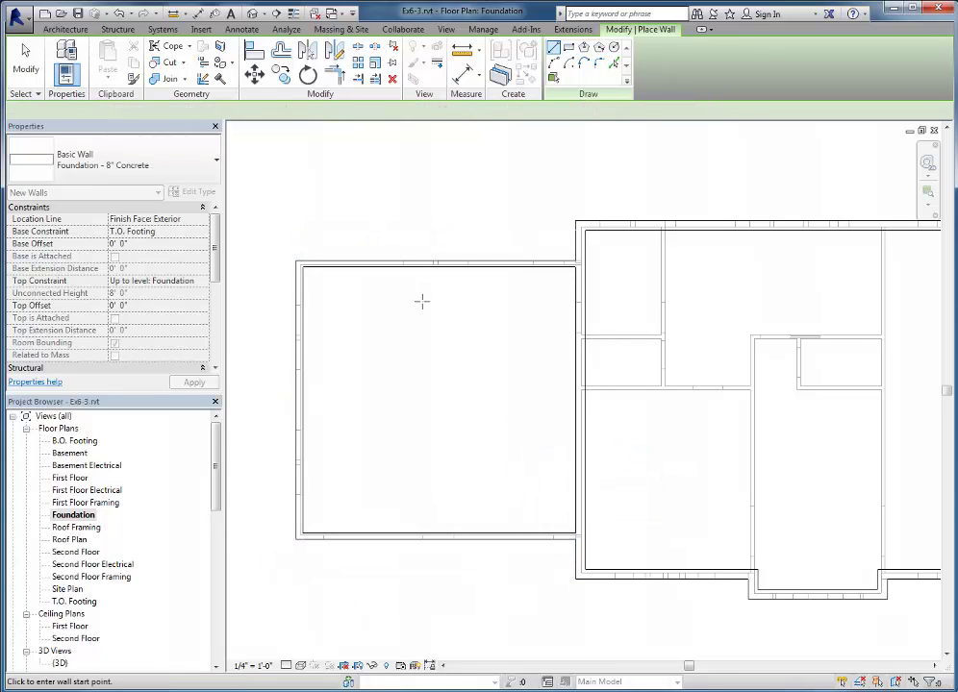
{"action": "scroll", "coordinate": [451, 268], "scroll_direction": "up", "scroll_amount": 2}
{"action": "key", "text": "Escape"}
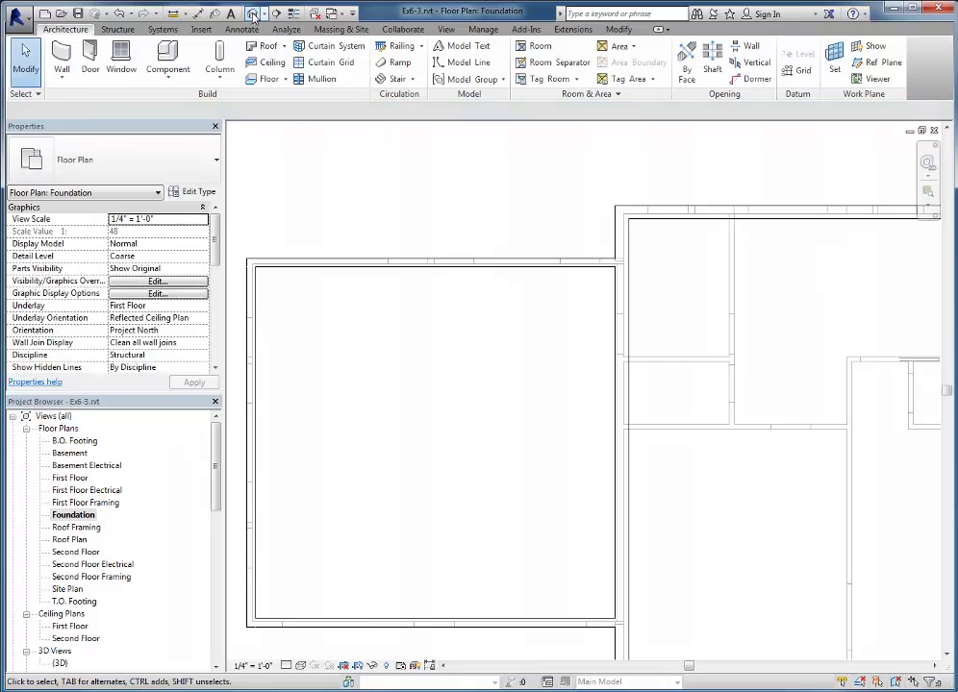
- Open the default 3D view and orbit to inspect the foundation walls under the garage and house
{"action": "left_click", "coordinate": [253, 17]}
{"action": "middle_click_drag", "start_coordinate": [467, 505], "coordinate": [530, 537], "text": "shift"}
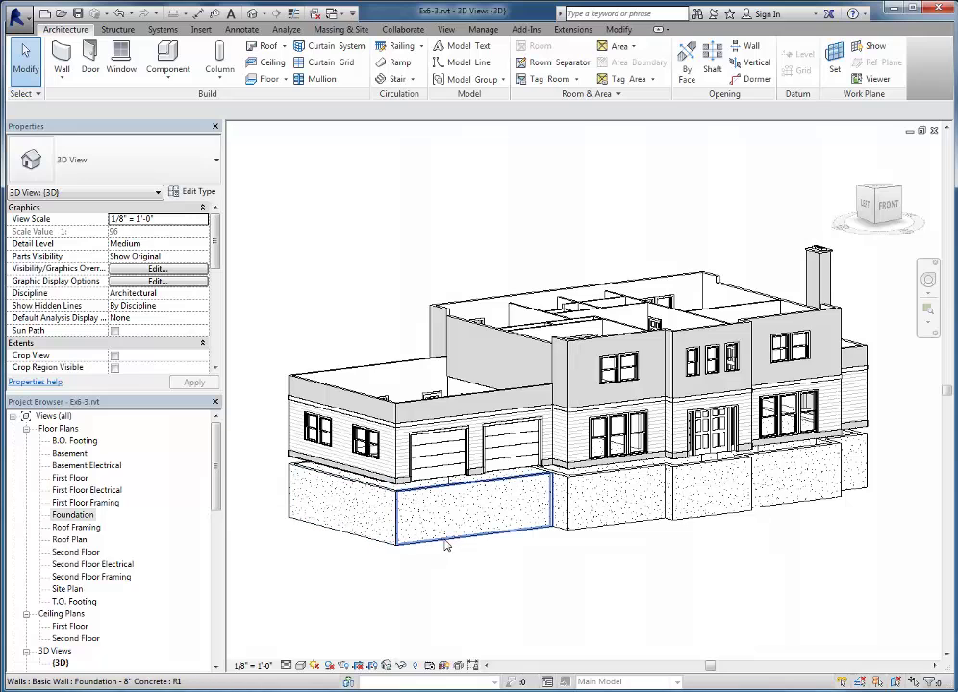
{"action": "scroll", "coordinate": [490, 520], "scroll_direction": "up", "scroll_amount": 2}
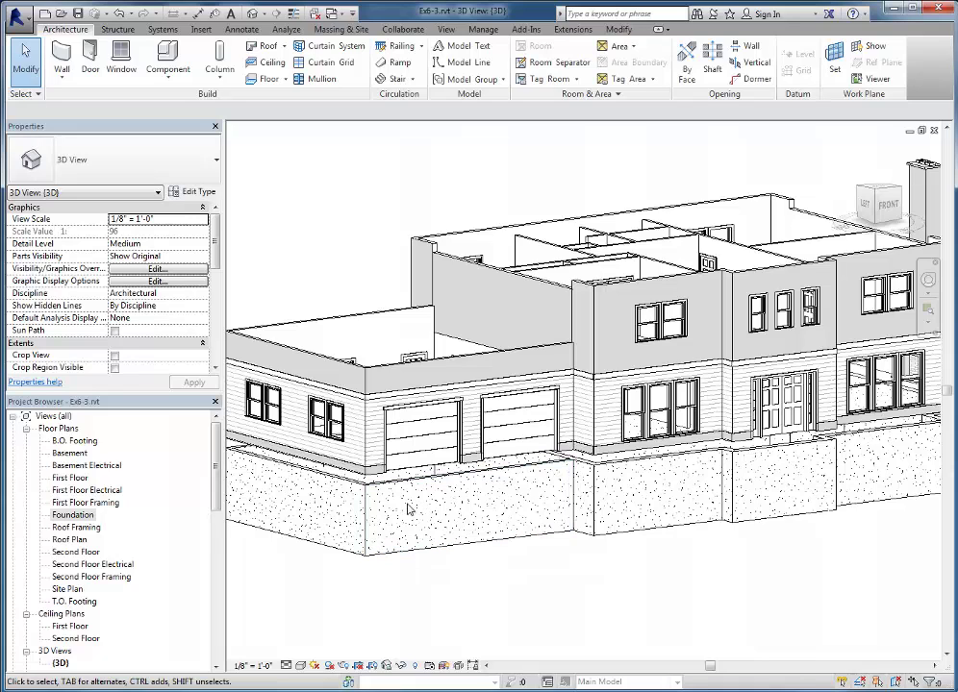
{"action": "scroll", "coordinate": [519, 575], "scroll_direction": "down", "scroll_amount": 2}
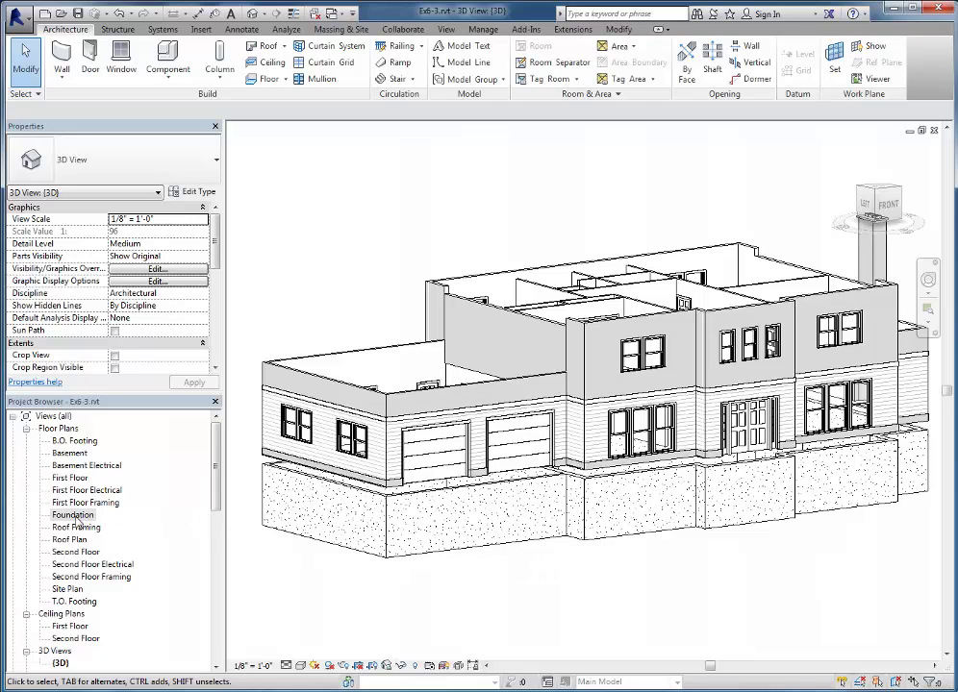
- Look over the Basement plan's outline, then switch to the First Floor plan
{"action": "double_click", "coordinate": [68, 454]}
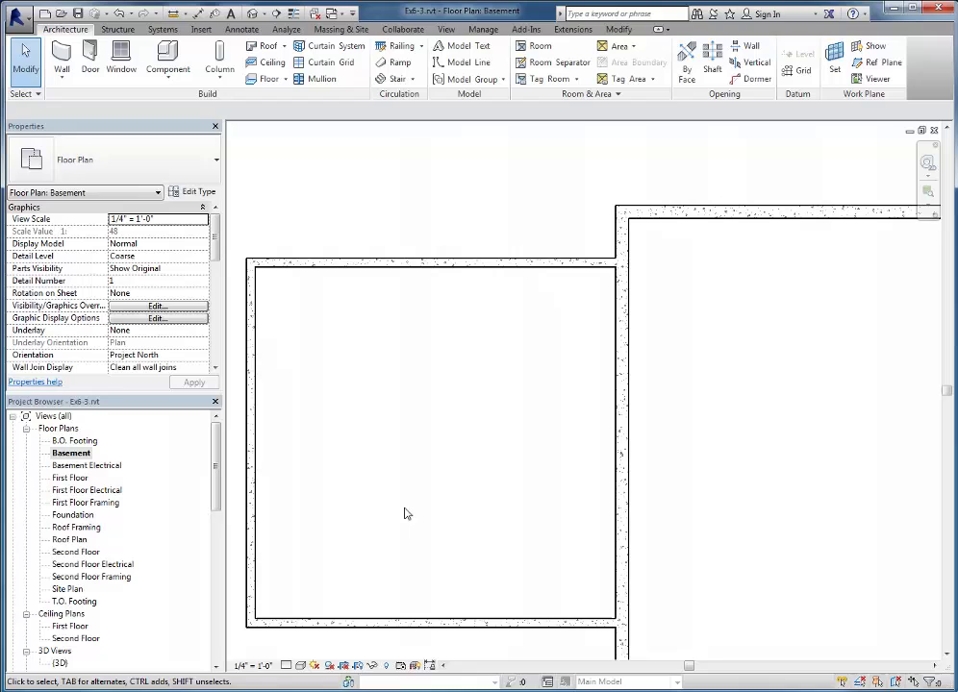
{"action": "middle_click_drag", "start_coordinate": [755, 483], "coordinate": [562, 475]}
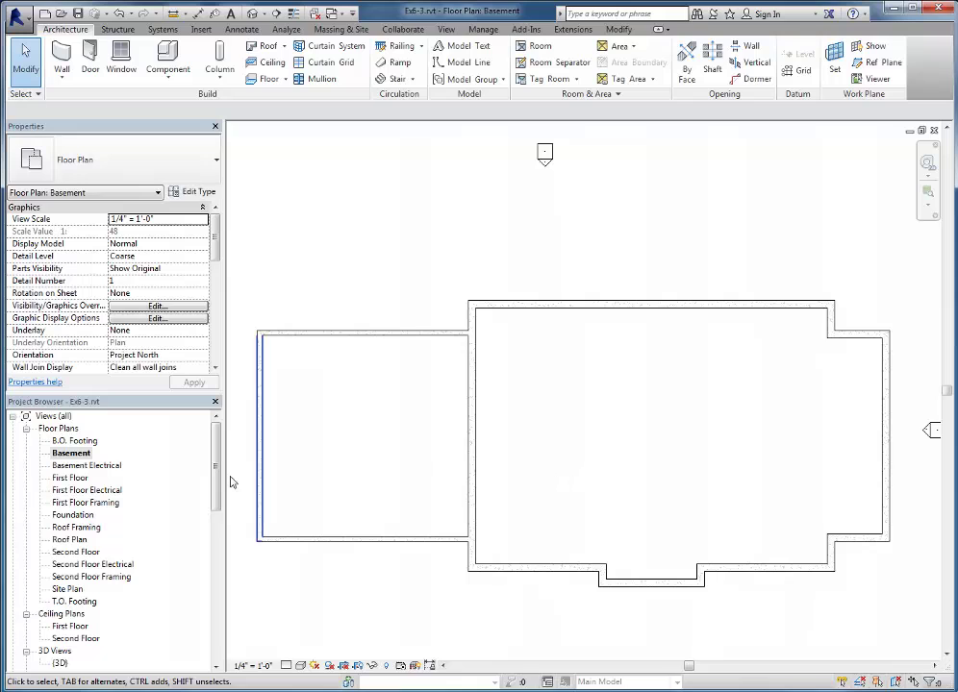
{"action": "double_click", "coordinate": [78, 481]}
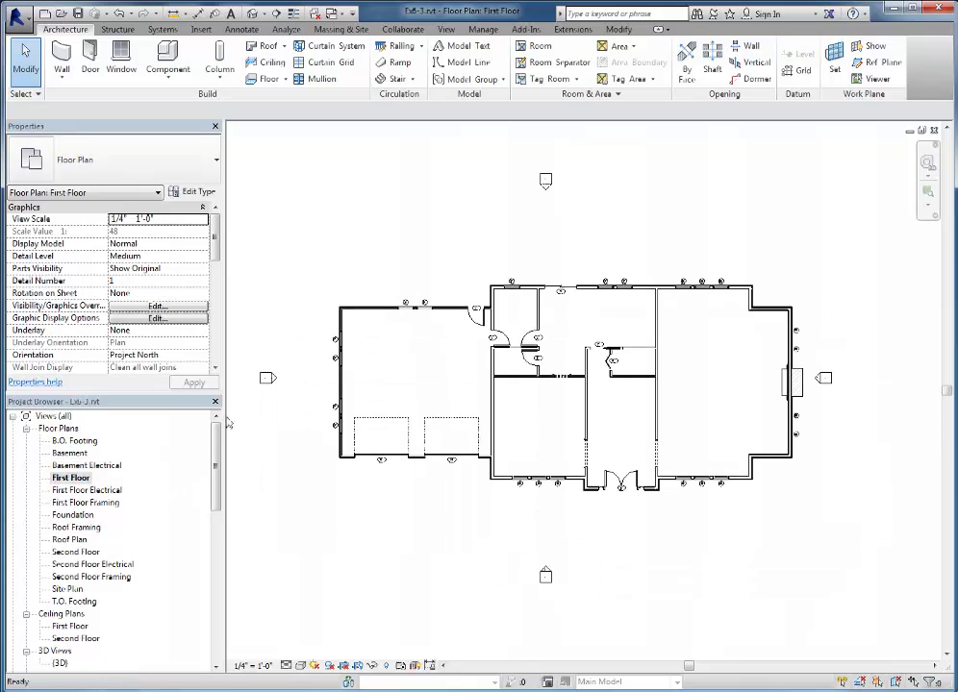
{"action": "scroll", "coordinate": [642, 351], "scroll_direction": "up", "scroll_amount": 1}
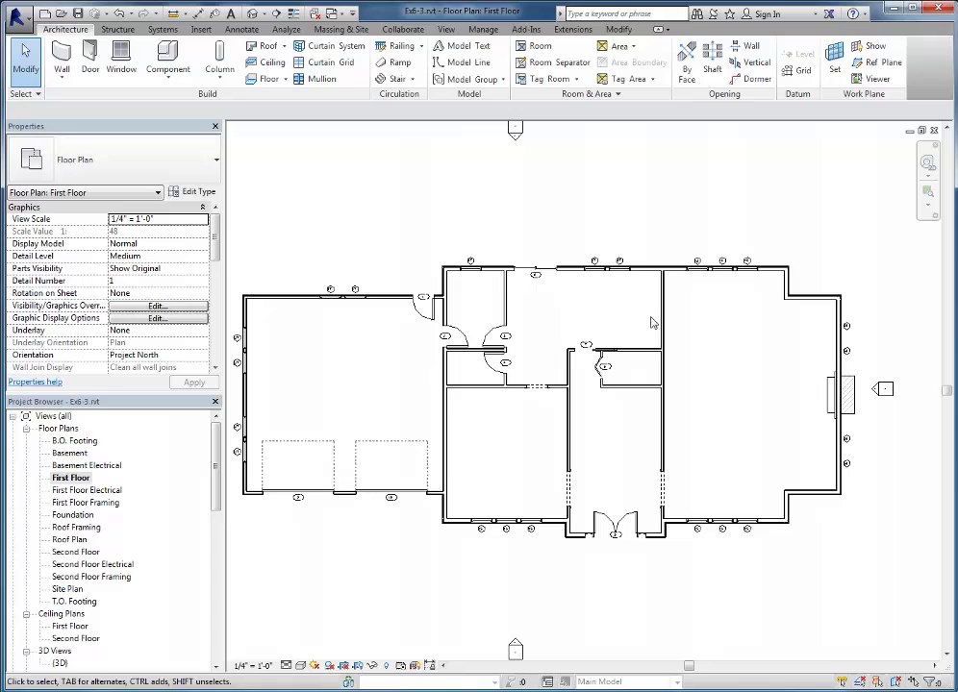
- Crossing-select the central First Floor area and filter the selection down to its eight walls
{"action": "left_click_drag", "start_coordinate": [687, 305], "coordinate": [479, 504]}
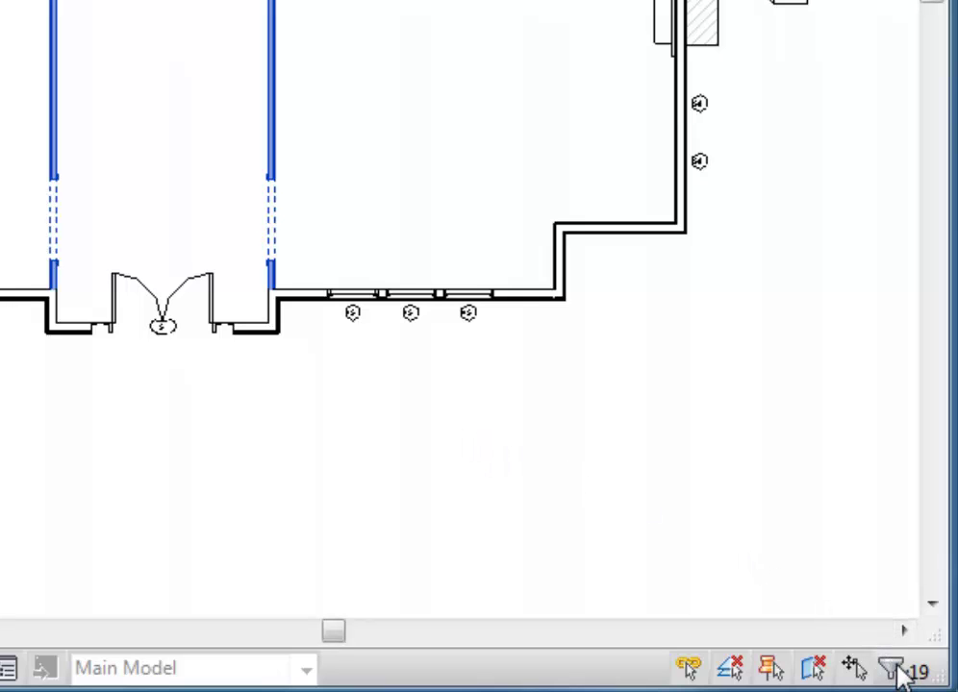
{"action": "left_click", "coordinate": [892, 668]}
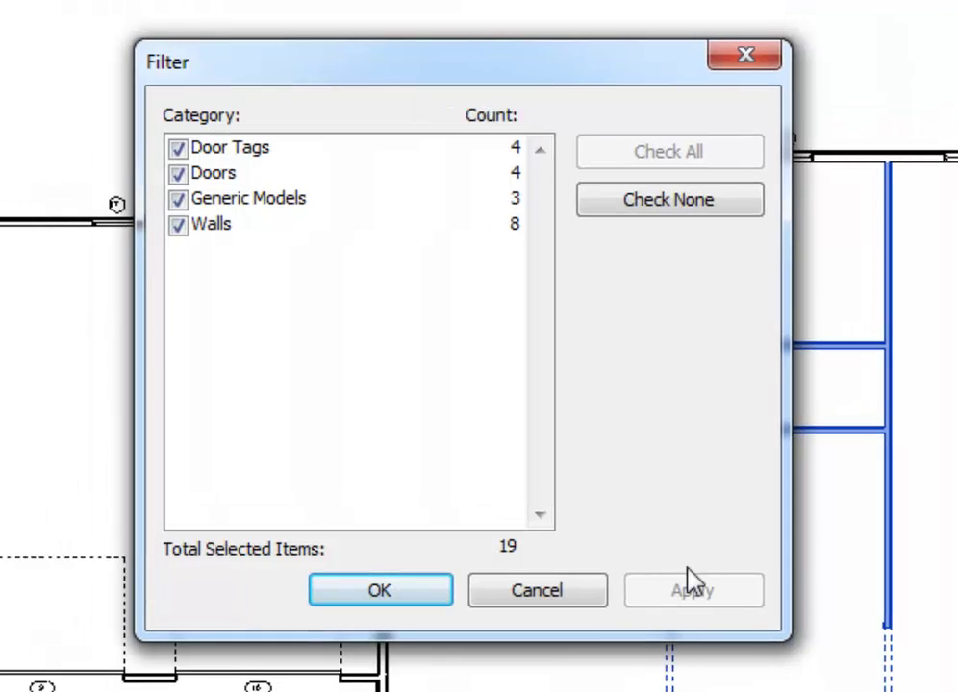
{"action": "left_click", "coordinate": [683, 208]}
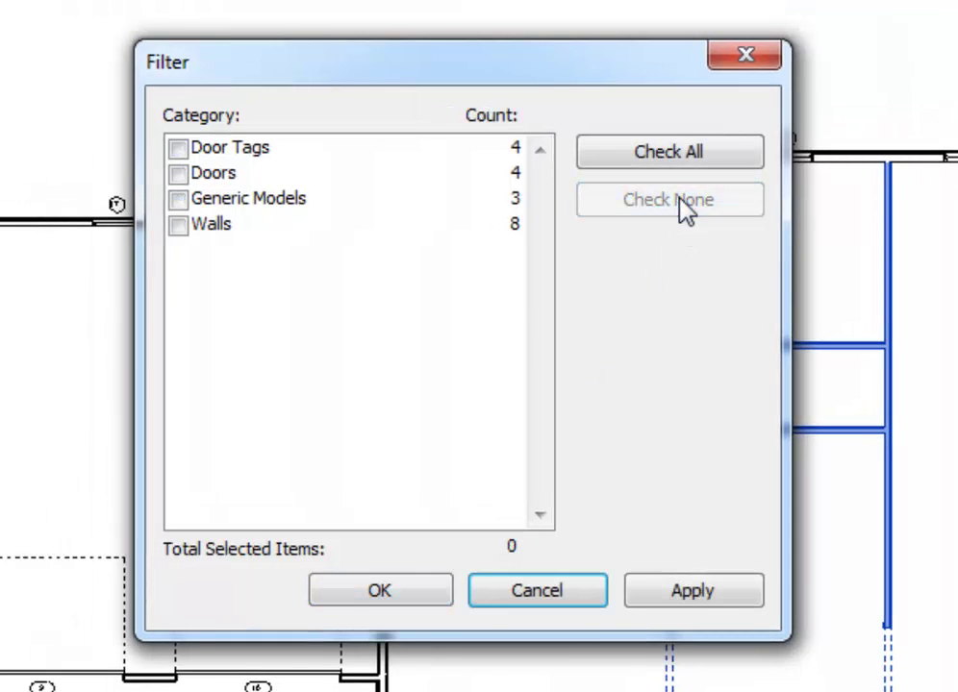
{"action": "left_click", "coordinate": [178, 226]}
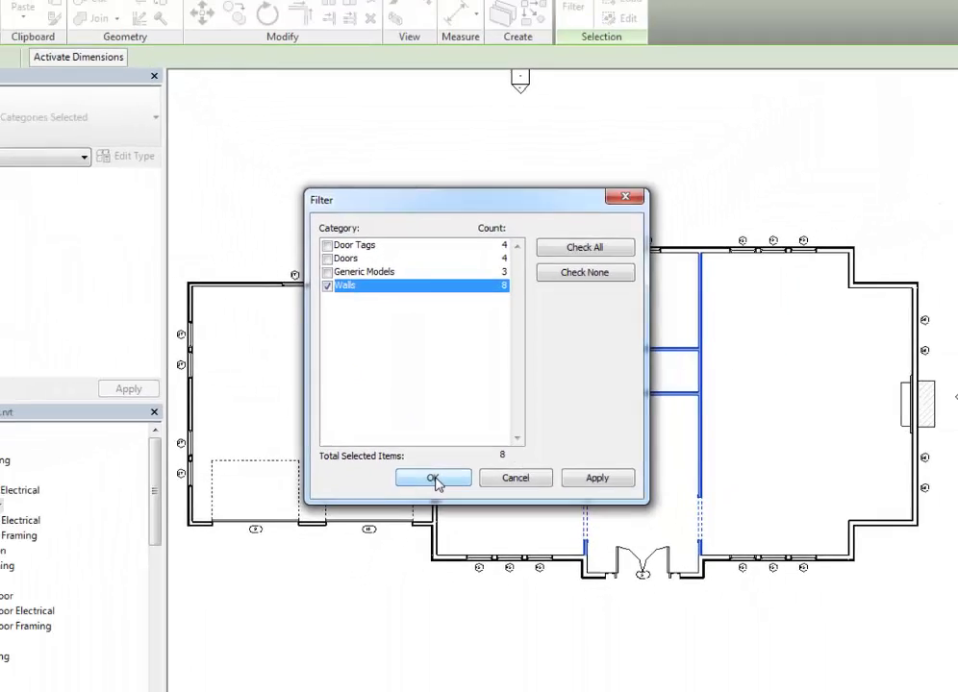
{"action": "left_click", "coordinate": [433, 479]}
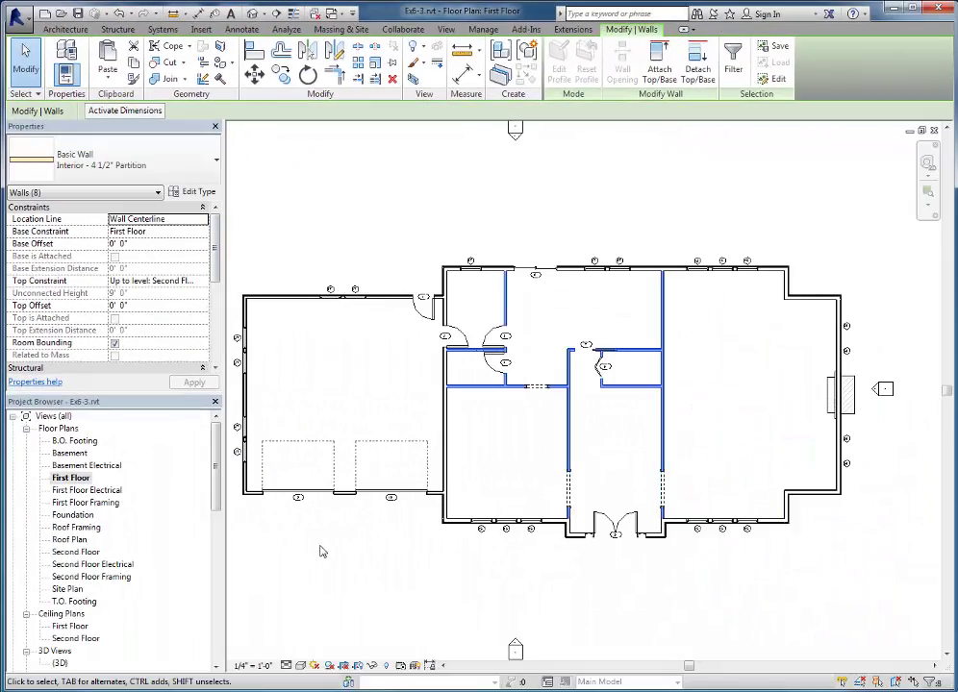
- In the Basement floor plan, paste the eight interior walls using Aligned to Current View
{"action": "double_click", "coordinate": [83, 456]}
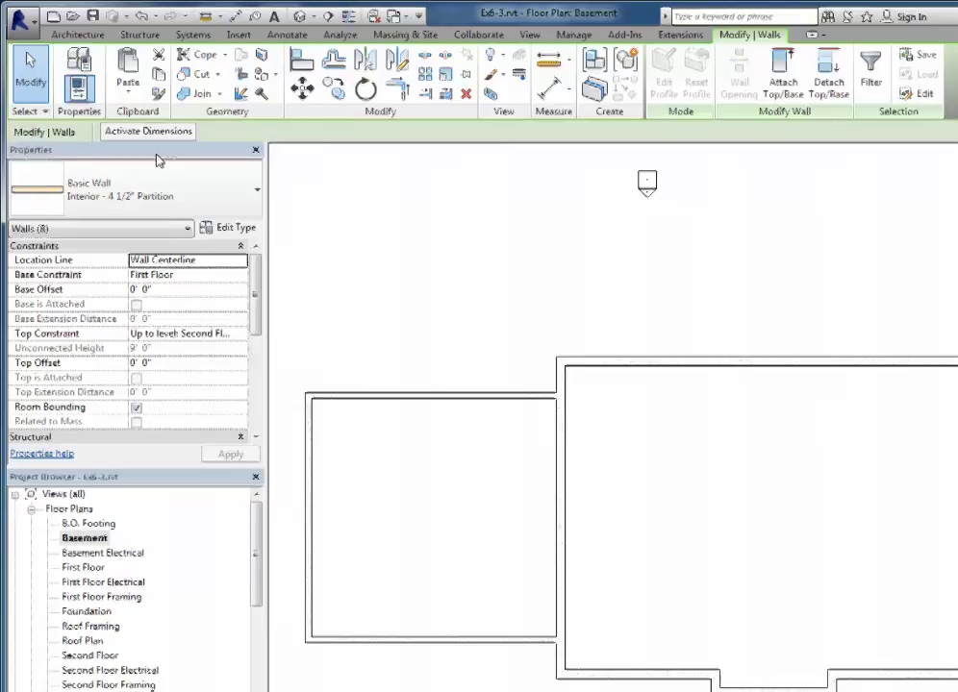
{"action": "left_click", "coordinate": [143, 100]}
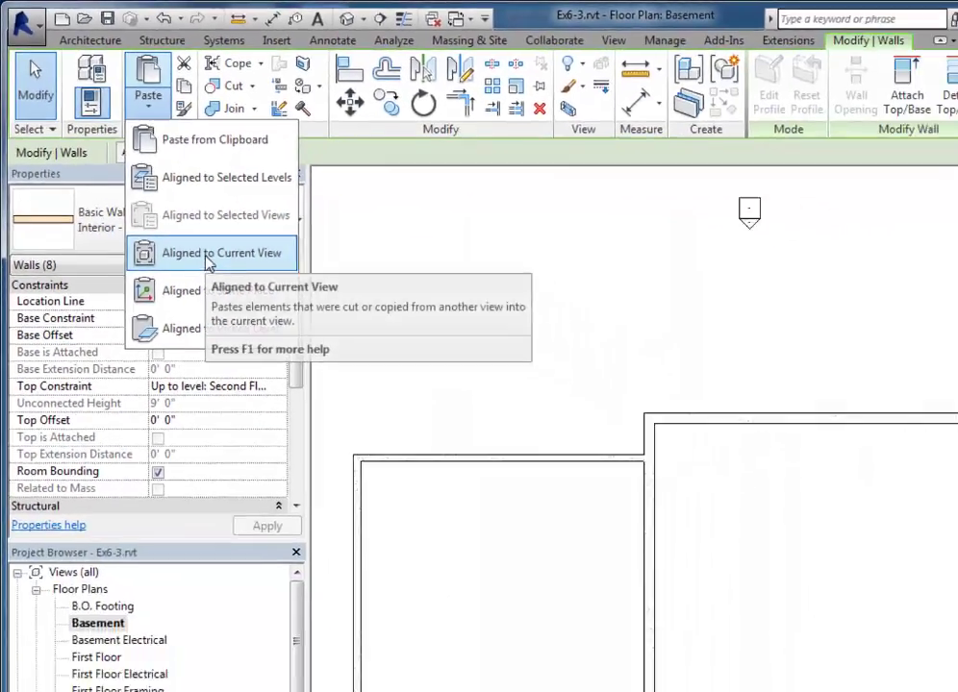
{"action": "left_click", "coordinate": [209, 263]}
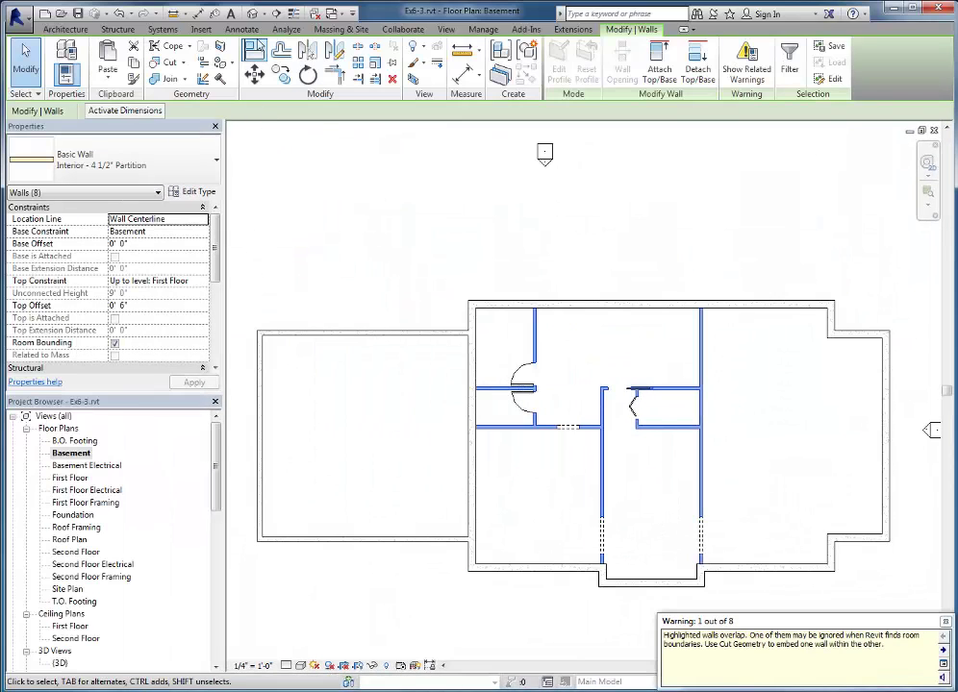
- In the Default 3D View, dismiss the overlap warning and delete the front exterior wall beside the garage
{"action": "left_click", "coordinate": [252, 14]}
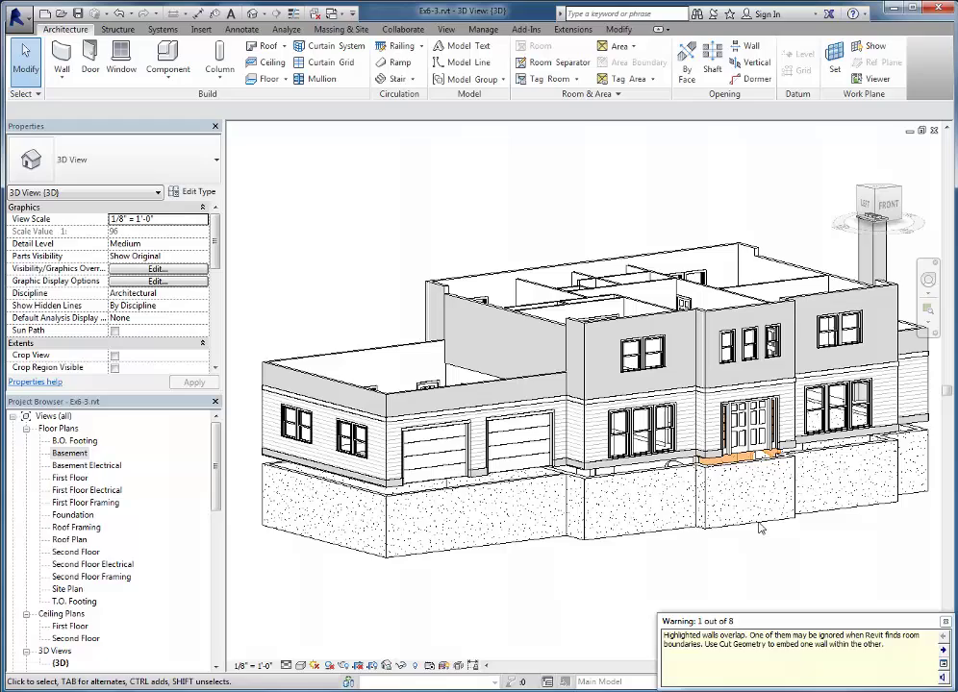
{"action": "left_click", "coordinate": [770, 564]}
{"action": "scroll", "coordinate": [741, 548], "scroll_direction": "up", "scroll_amount": 5}
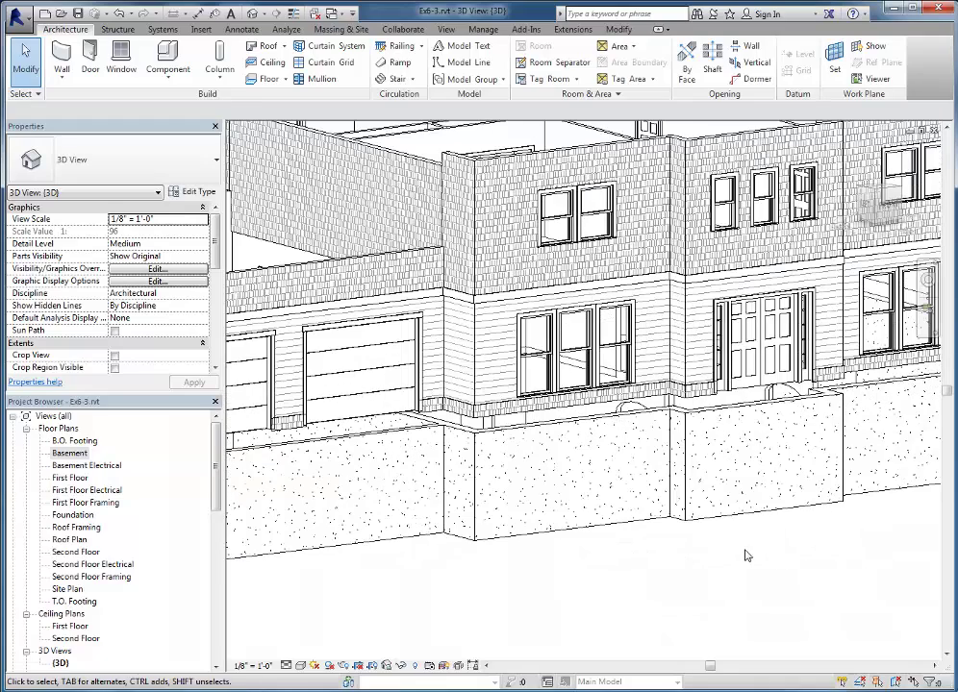
{"action": "left_click", "coordinate": [645, 338]}
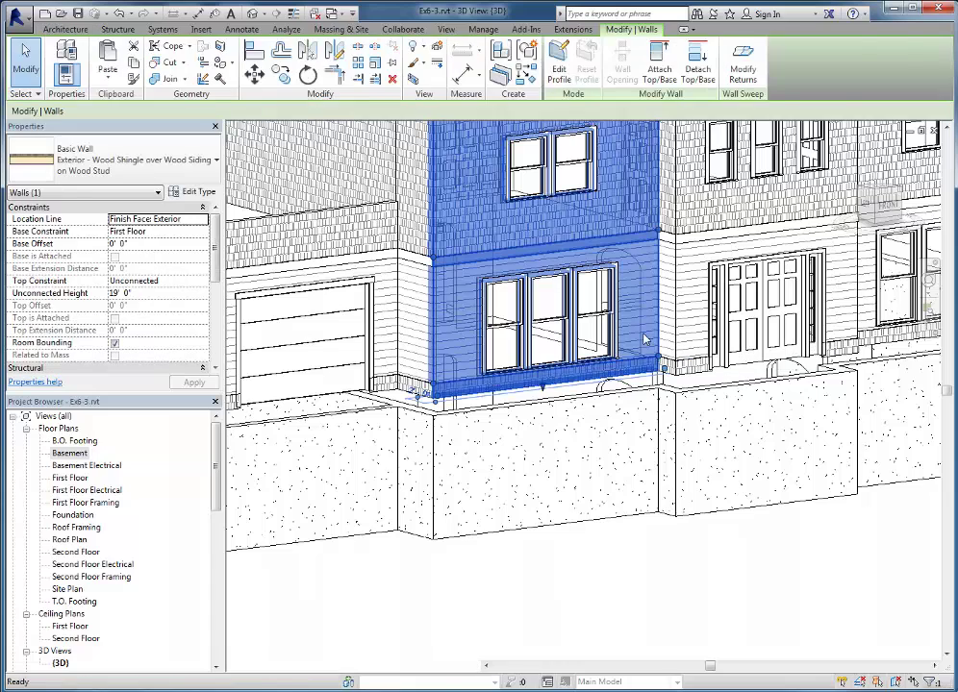
{"action": "key", "text": "Delete"}
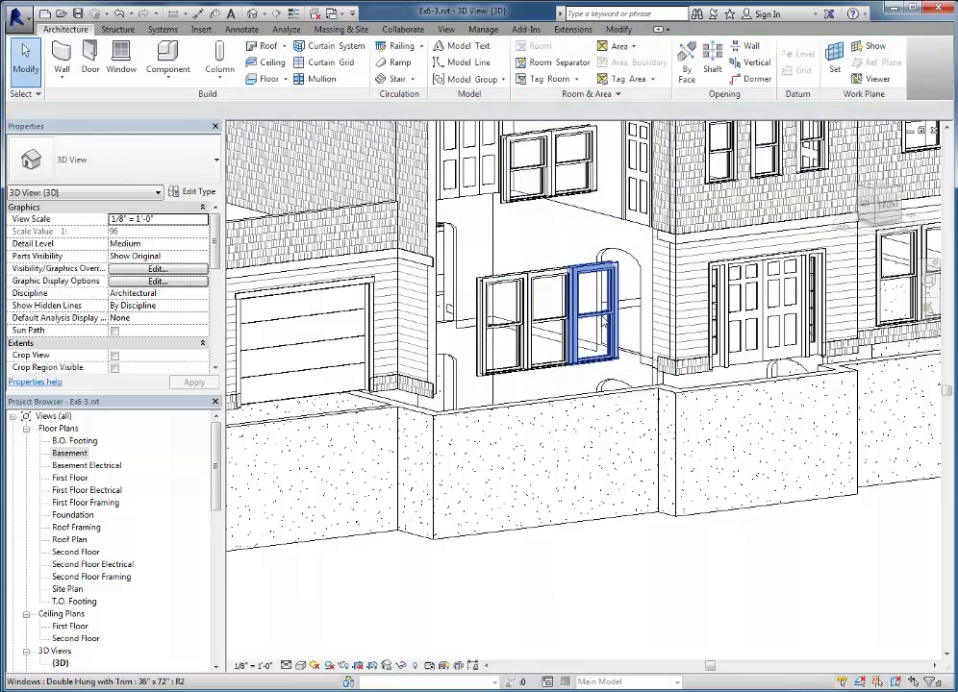
- Delete the three windows that sat in that front wall
{"action": "left_click", "coordinate": [573, 327]}
{"action": "key", "text": "Delete"}
{"action": "left_click", "coordinate": [563, 330]}
{"action": "key", "text": "Delete"}
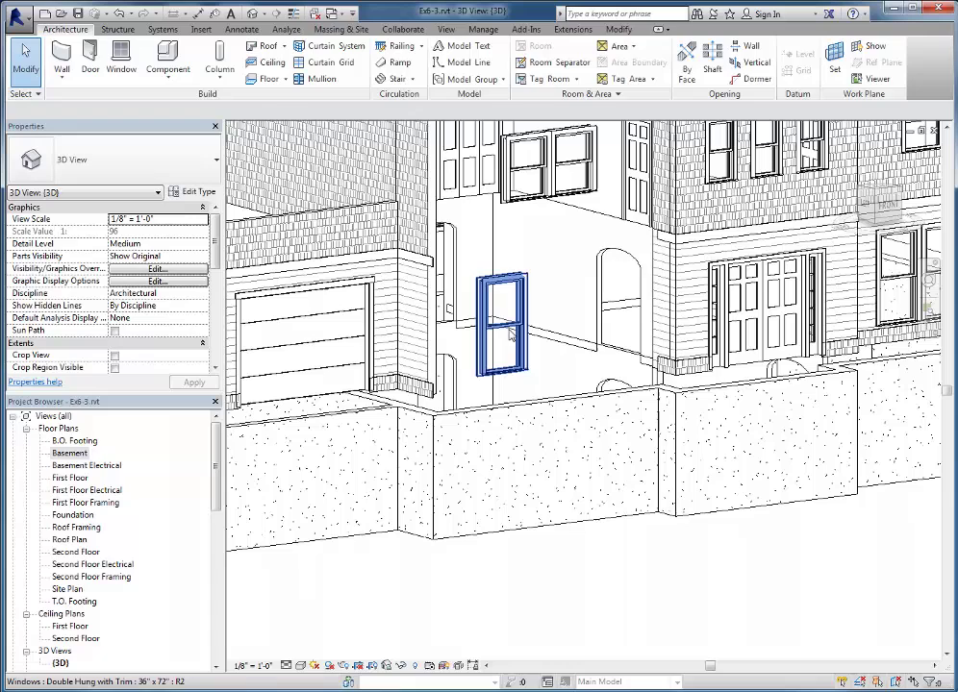
{"action": "left_click", "coordinate": [511, 333]}
{"action": "key", "text": "Delete"}
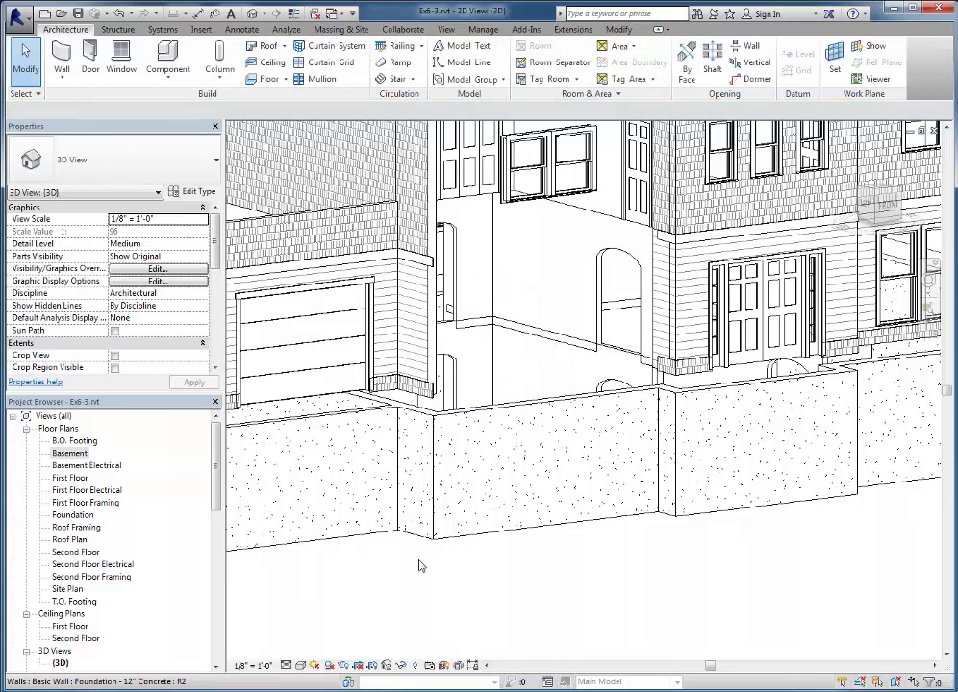
- Switch the 3D view's visual style to Shaded, looking in through the opened front
{"action": "left_click", "coordinate": [300, 665]}
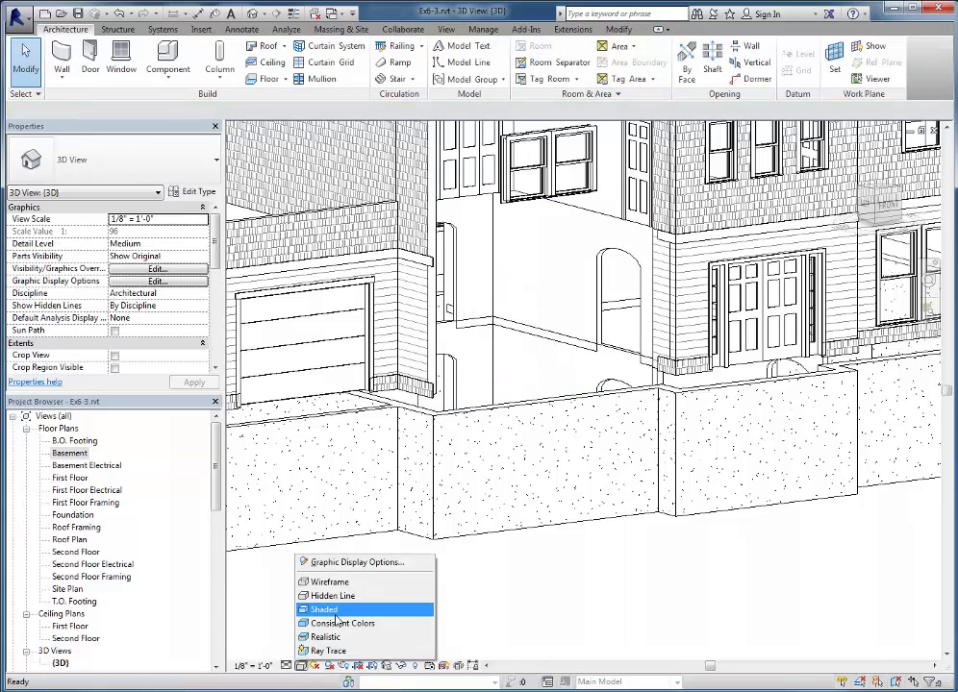
{"action": "left_click", "coordinate": [351, 610]}
{"action": "middle_click_drag", "start_coordinate": [605, 420], "coordinate": [618, 436], "text": "shift"}
{"action": "scroll", "coordinate": [606, 351], "scroll_direction": "up", "scroll_amount": 5}
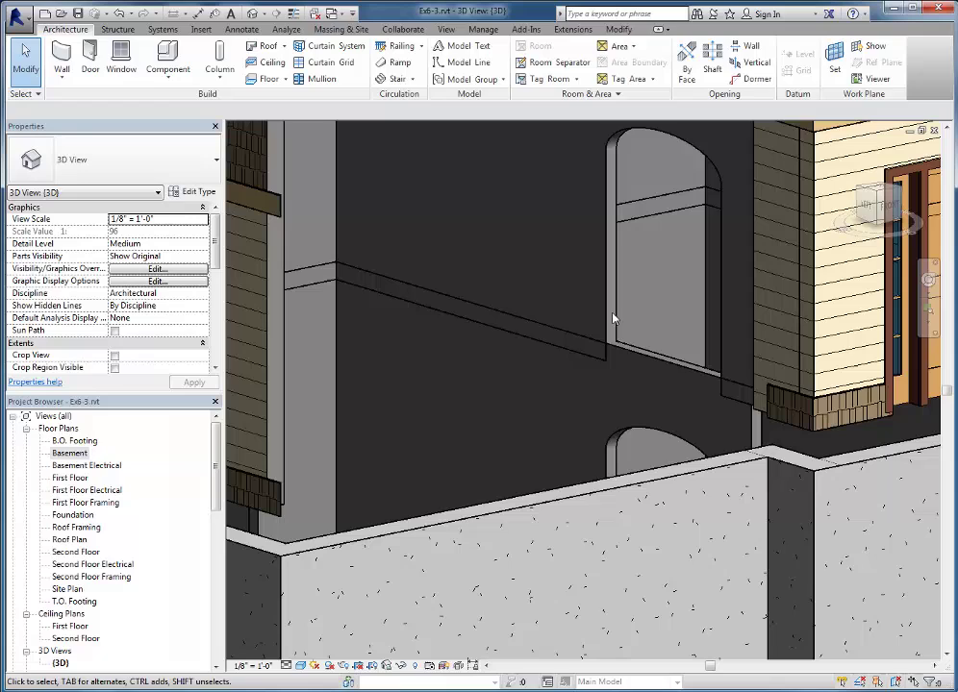
- Select the first-floor Interior - 4 1/2" Partition wall and its basement copy directly below
{"action": "left_click", "coordinate": [615, 319]}
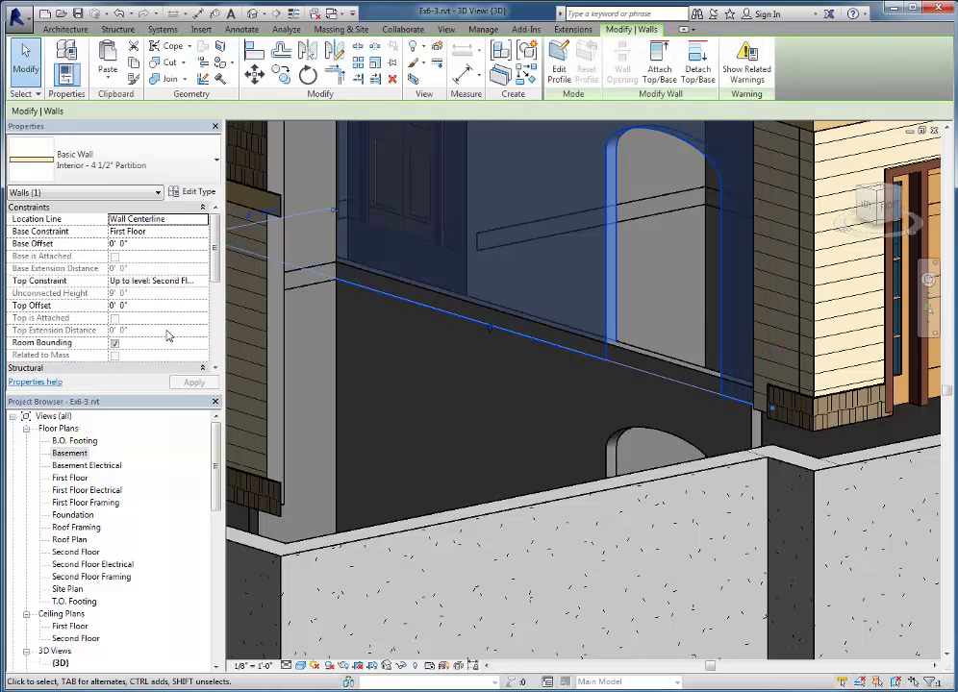
{"action": "left_click", "coordinate": [645, 359]}
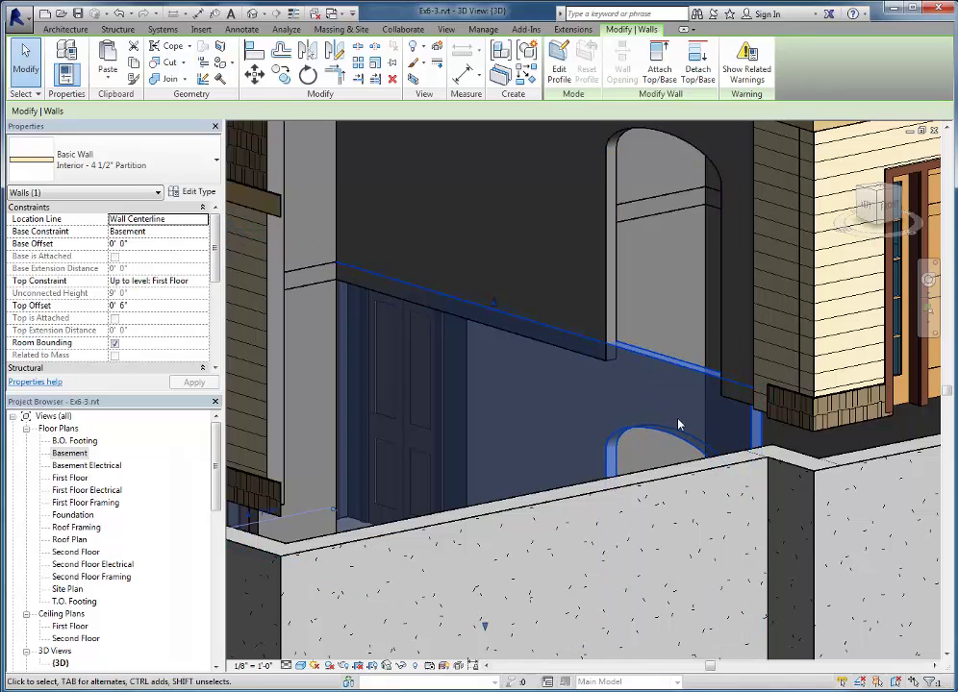
{"action": "scroll", "coordinate": [678, 428], "scroll_direction": "down", "scroll_amount": 4}
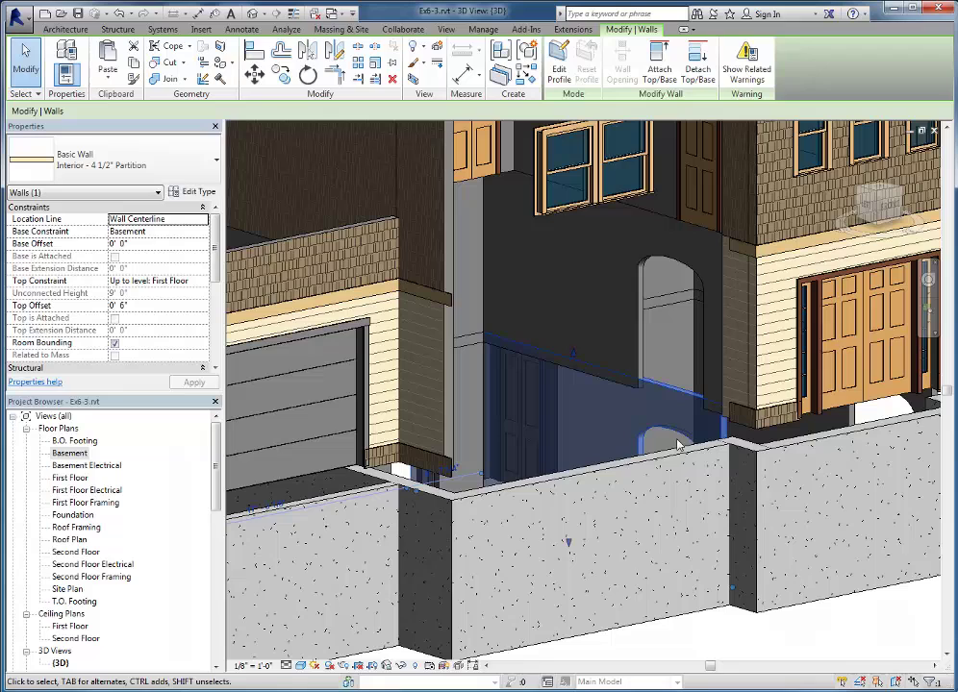